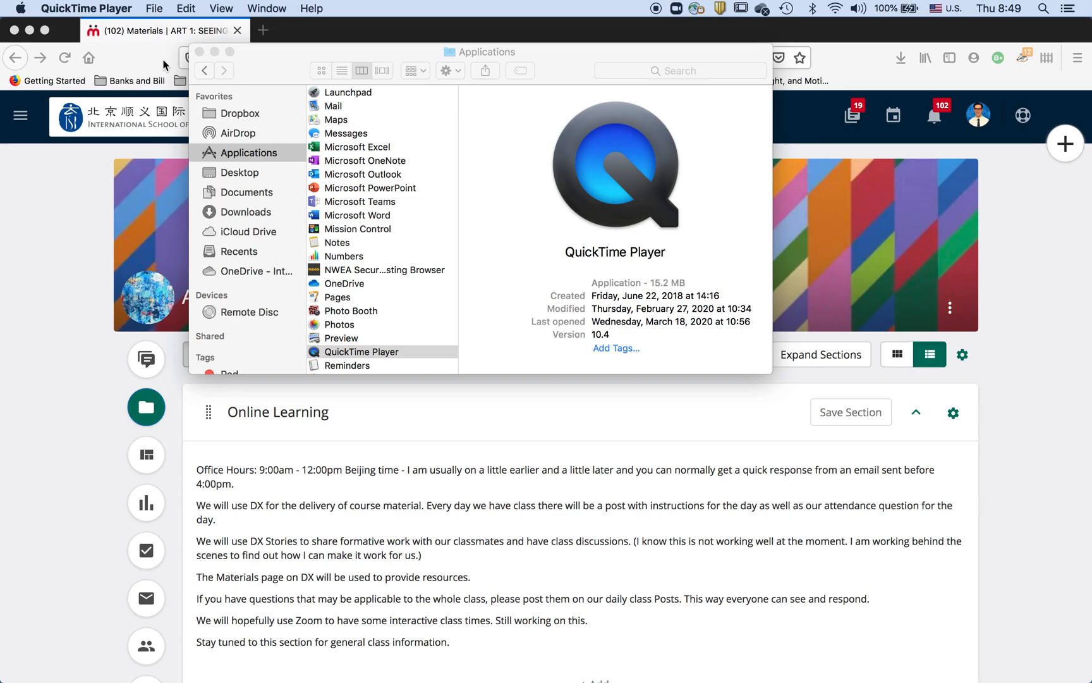
Switch to Firefox and open the Materials page of the PUBLICATION DESIGN II - 1 classroom
{"action": "left_click", "coordinate": [59, 248]}
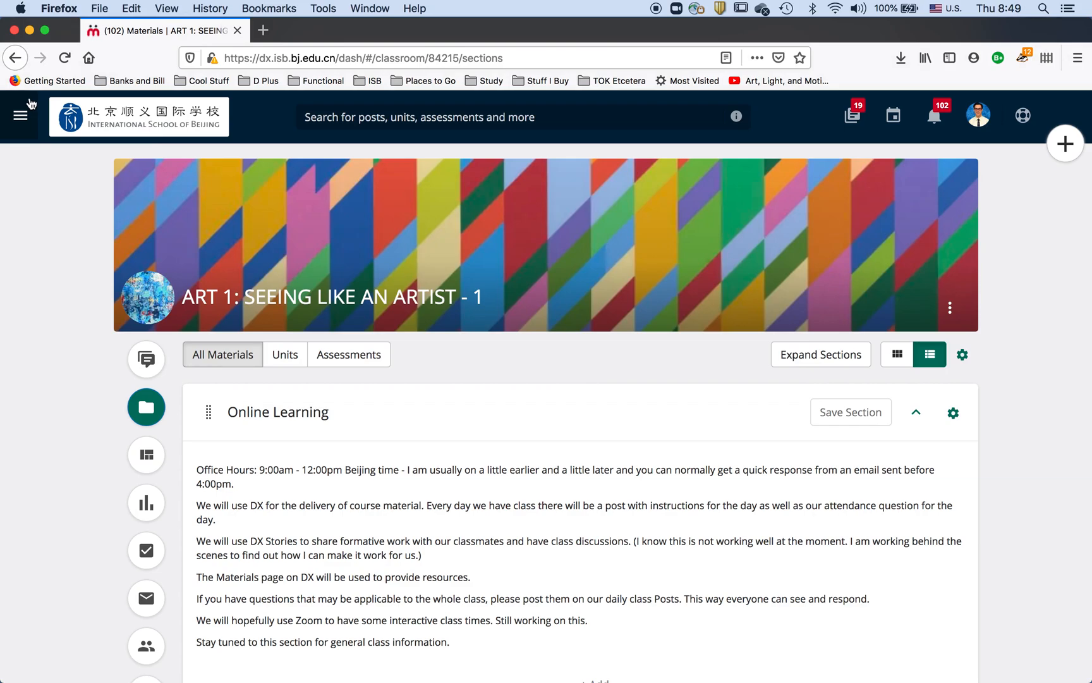
{"action": "left_click", "coordinate": [21, 116]}
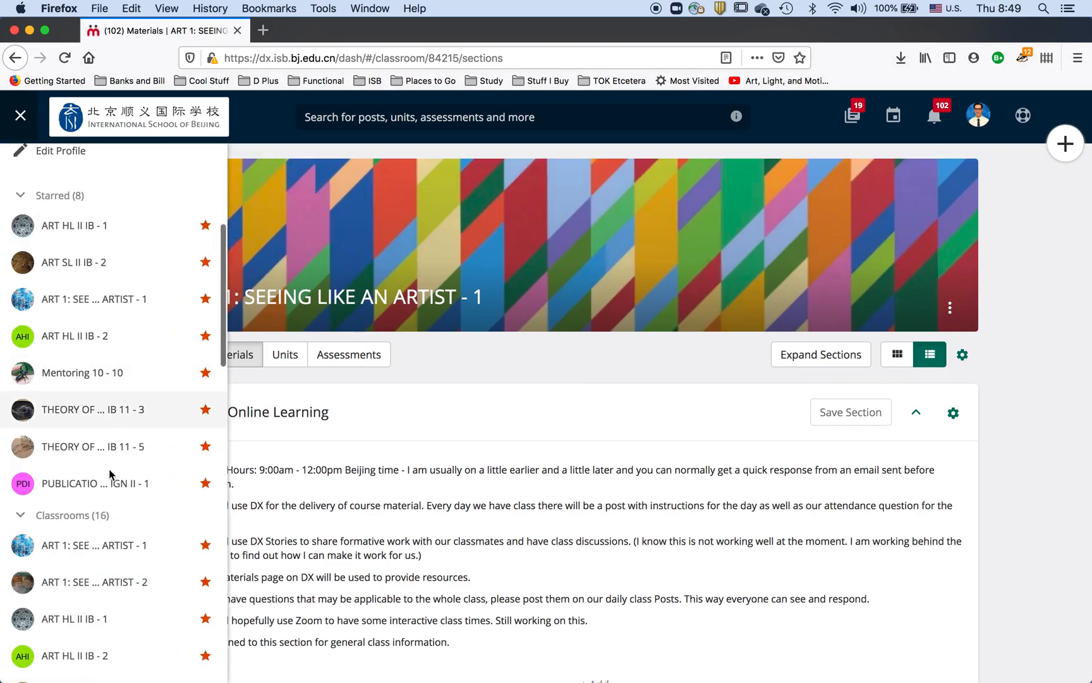
{"action": "left_click", "coordinate": [73, 485]}
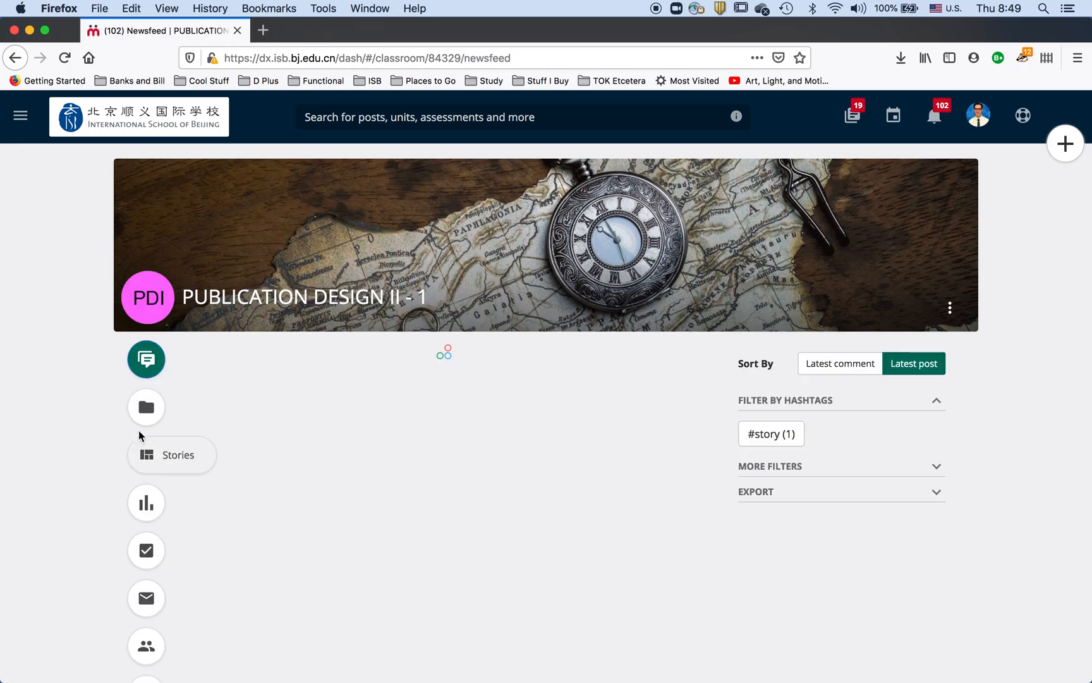
{"action": "left_click", "coordinate": [145, 411]}
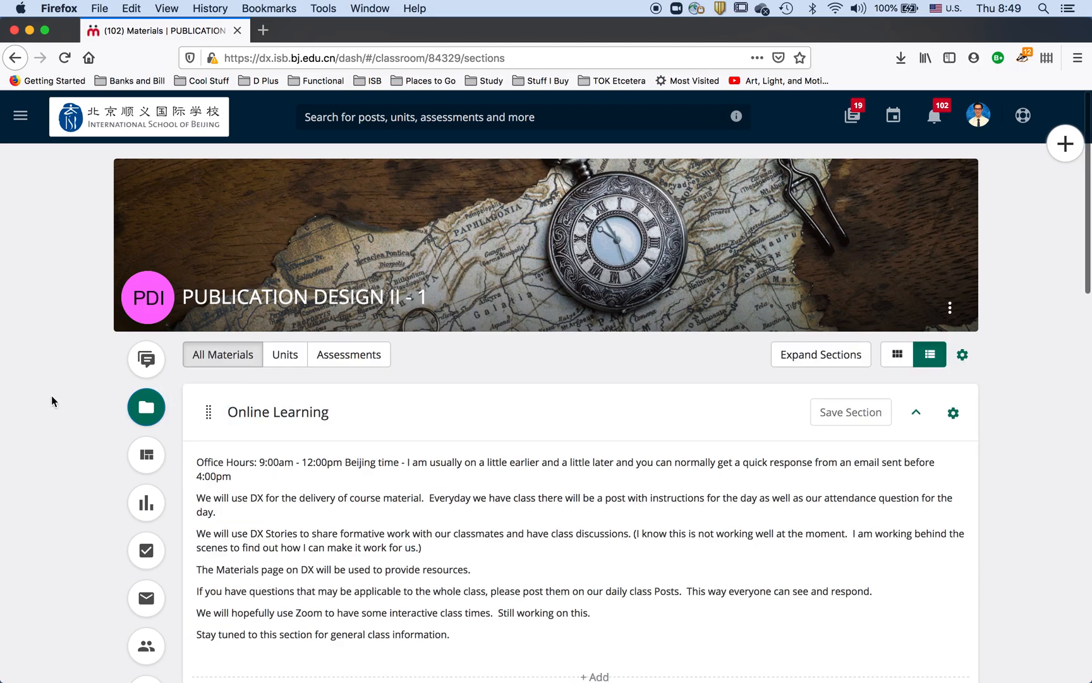
Move the Page Settings unit from the Unit One section into the Desgin Brief section
{"action": "scroll", "coordinate": [52, 397], "scroll_direction": "down", "scroll_amount": 3}
{"action": "scroll", "coordinate": [52, 397], "scroll_direction": "down", "scroll_amount": 10}
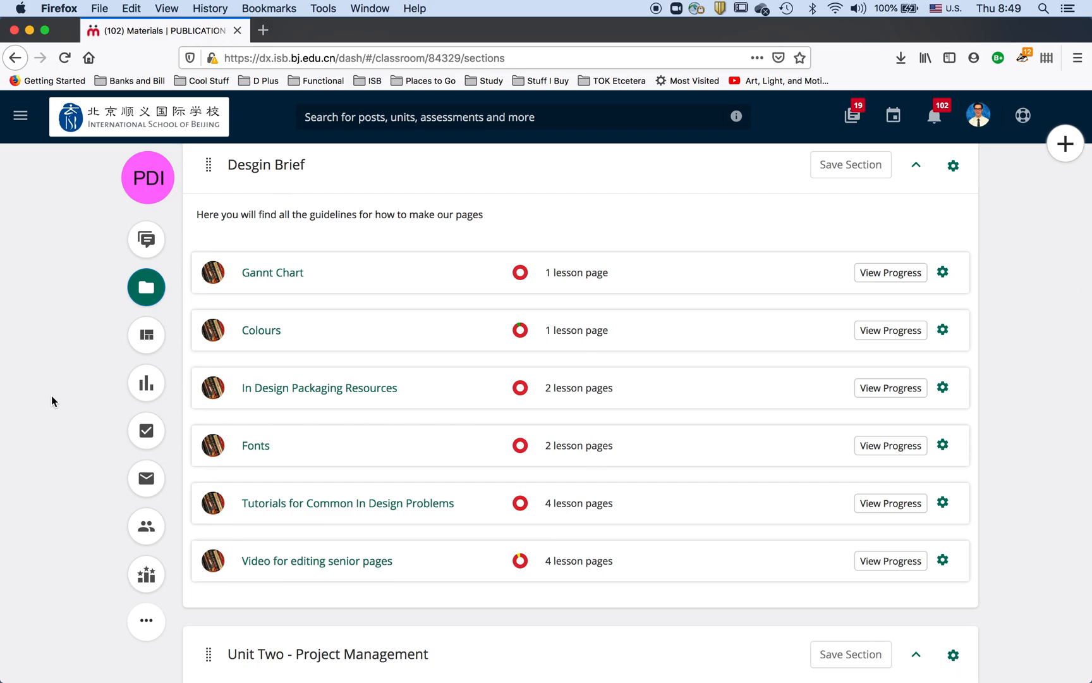
{"action": "scroll", "coordinate": [51, 397], "scroll_direction": "down", "scroll_amount": 6}
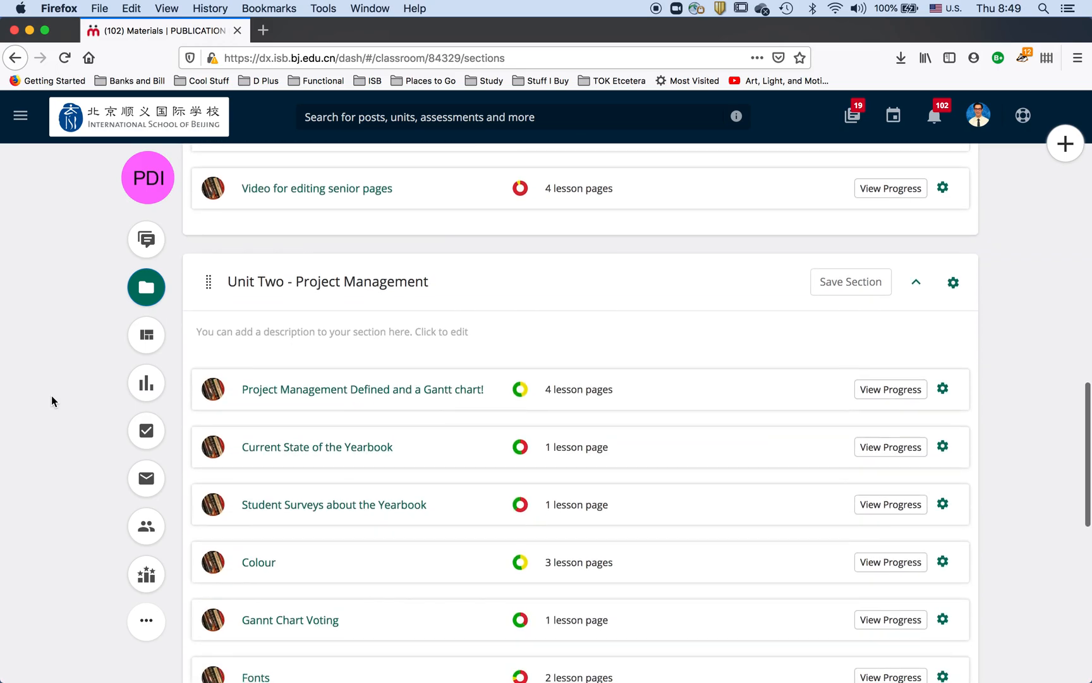
{"action": "scroll", "coordinate": [52, 401], "scroll_direction": "down", "scroll_amount": 3}
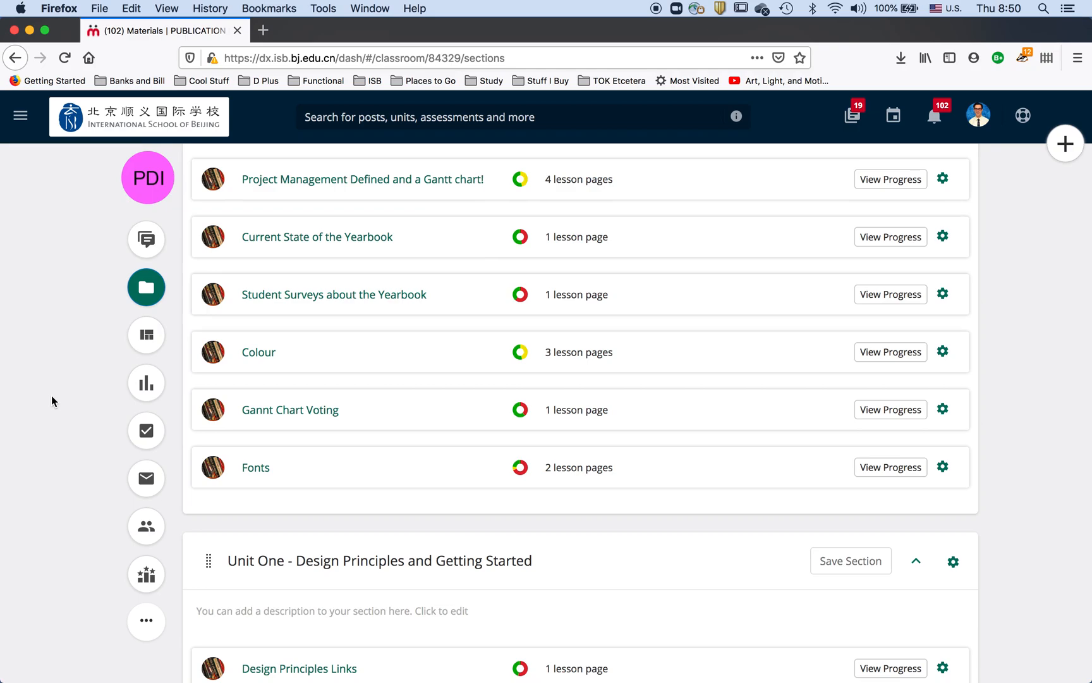
{"action": "scroll", "coordinate": [52, 397], "scroll_direction": "down", "scroll_amount": 5}
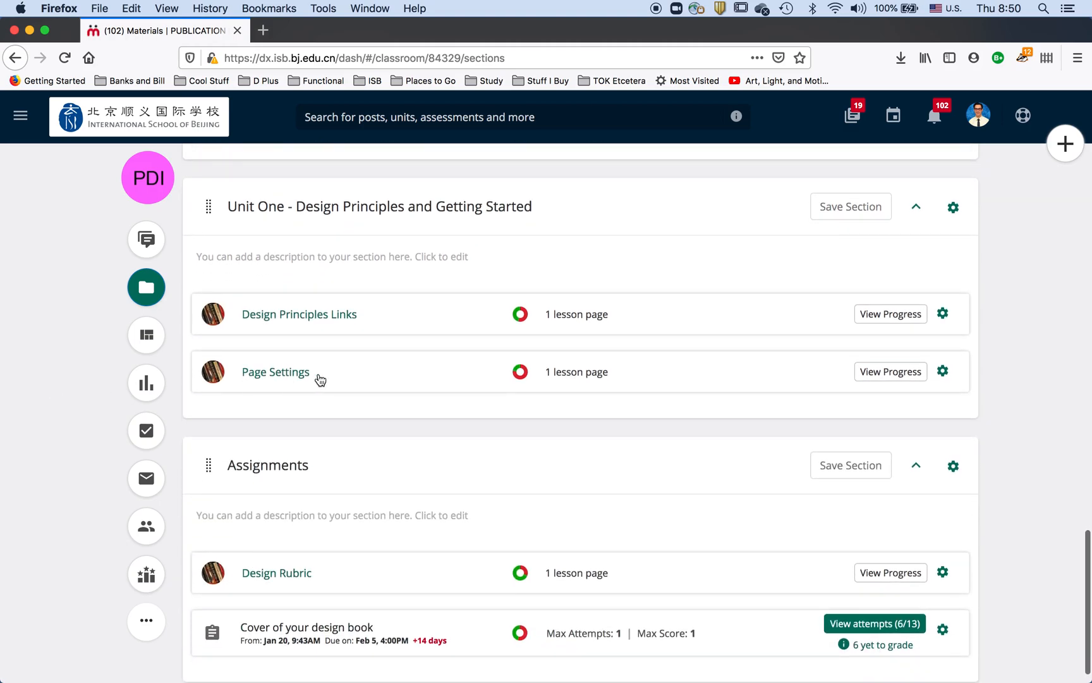
{"action": "left_click_drag", "start_coordinate": [389, 376], "coordinate": [402, 281]}
Open the Page Settings lesson page and review the New Document settings for page size, columns, margins, bleed and slug
{"action": "left_click", "coordinate": [277, 294]}
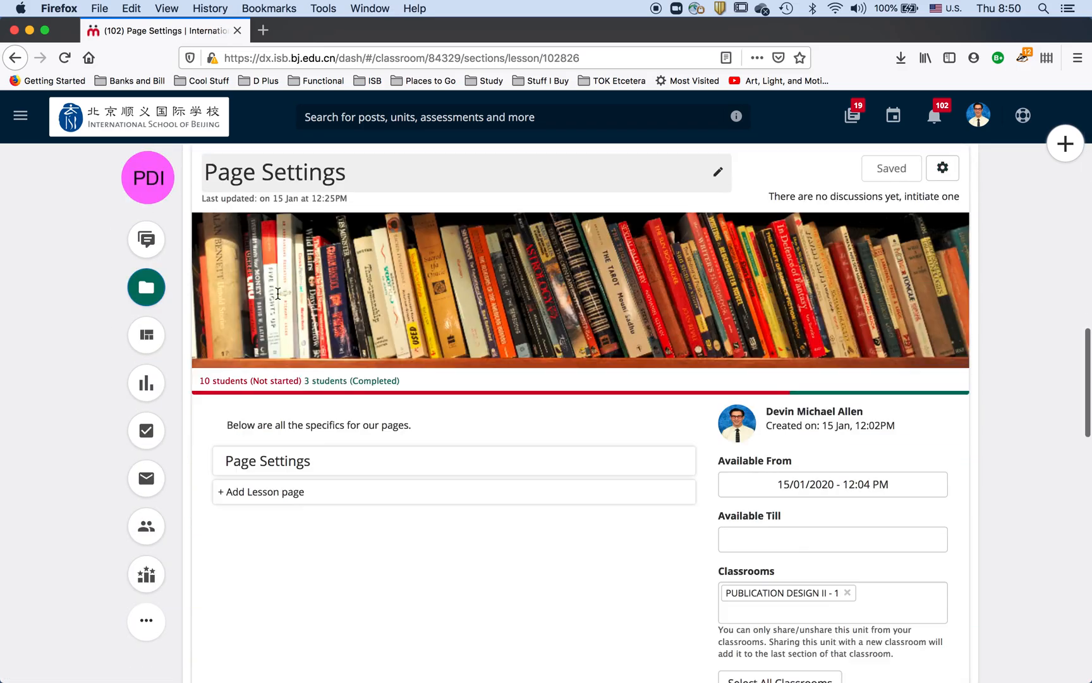
{"action": "left_click", "coordinate": [251, 458]}
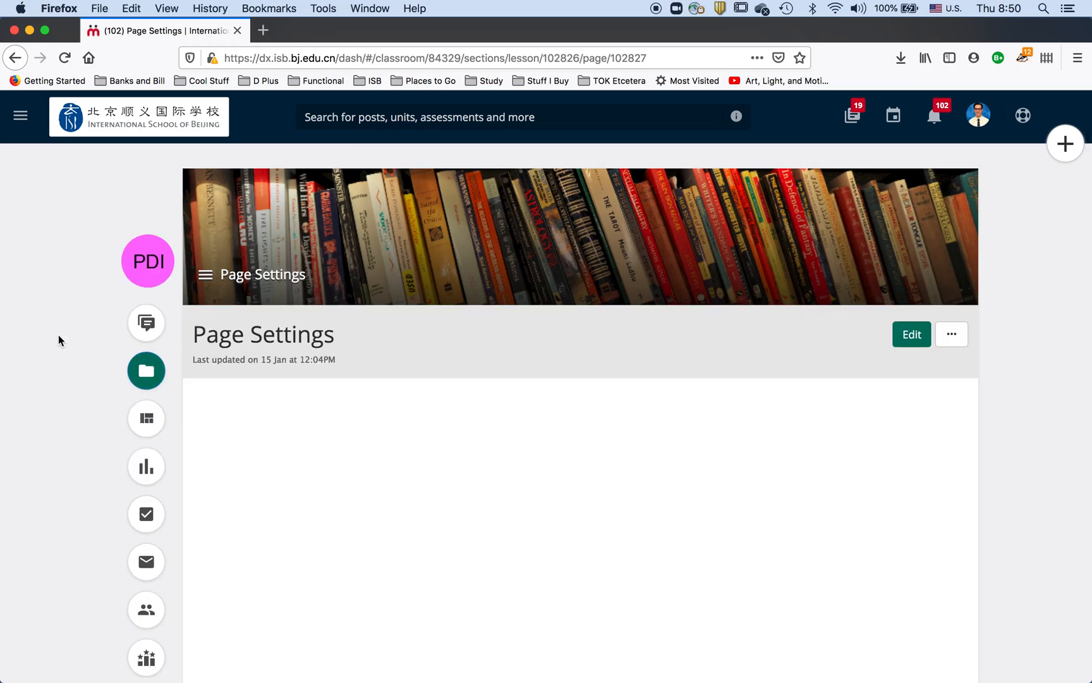
{"action": "scroll", "coordinate": [58, 335], "scroll_direction": "down", "scroll_amount": 2}
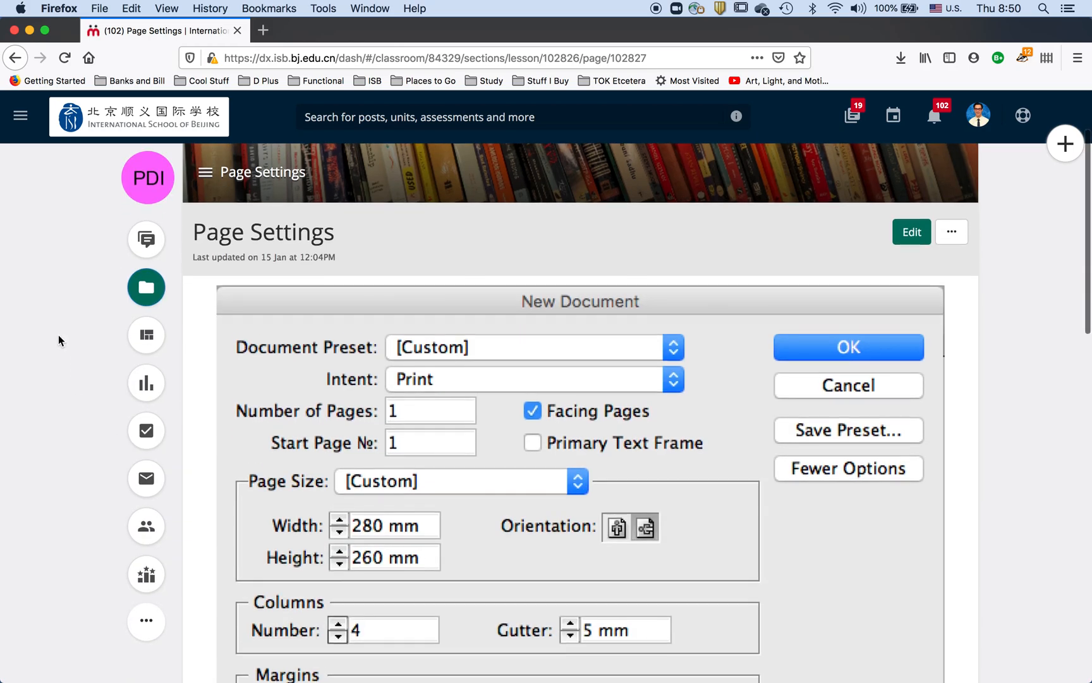
{"action": "scroll", "coordinate": [58, 340], "scroll_direction": "down", "scroll_amount": 2}
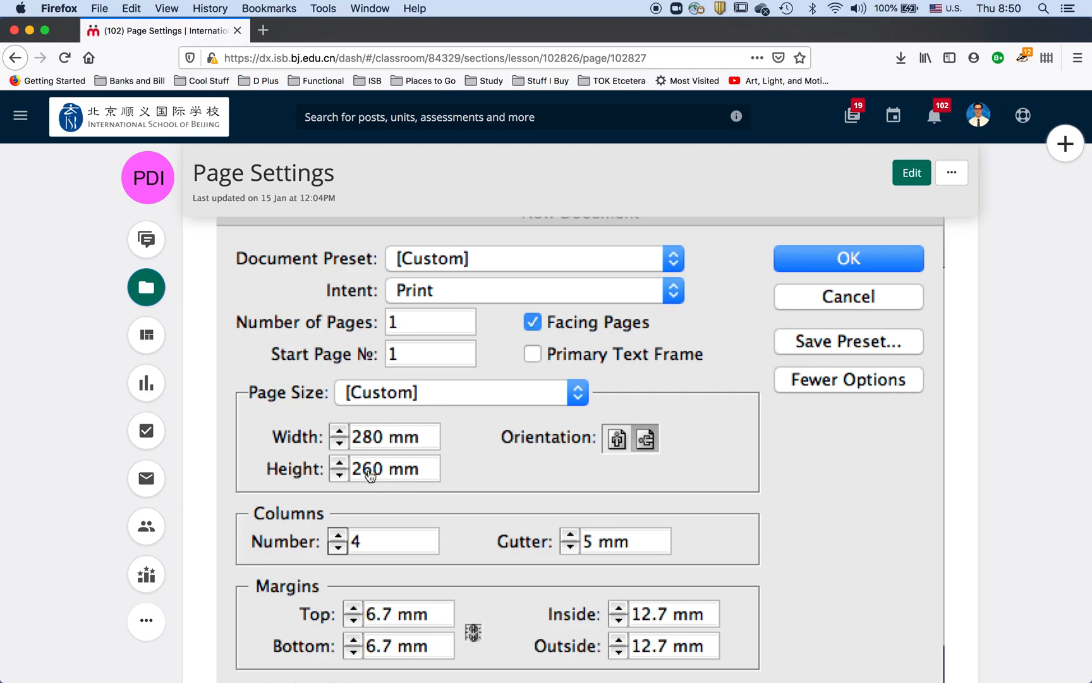
{"action": "scroll", "coordinate": [452, 478], "scroll_direction": "down", "scroll_amount": 5}
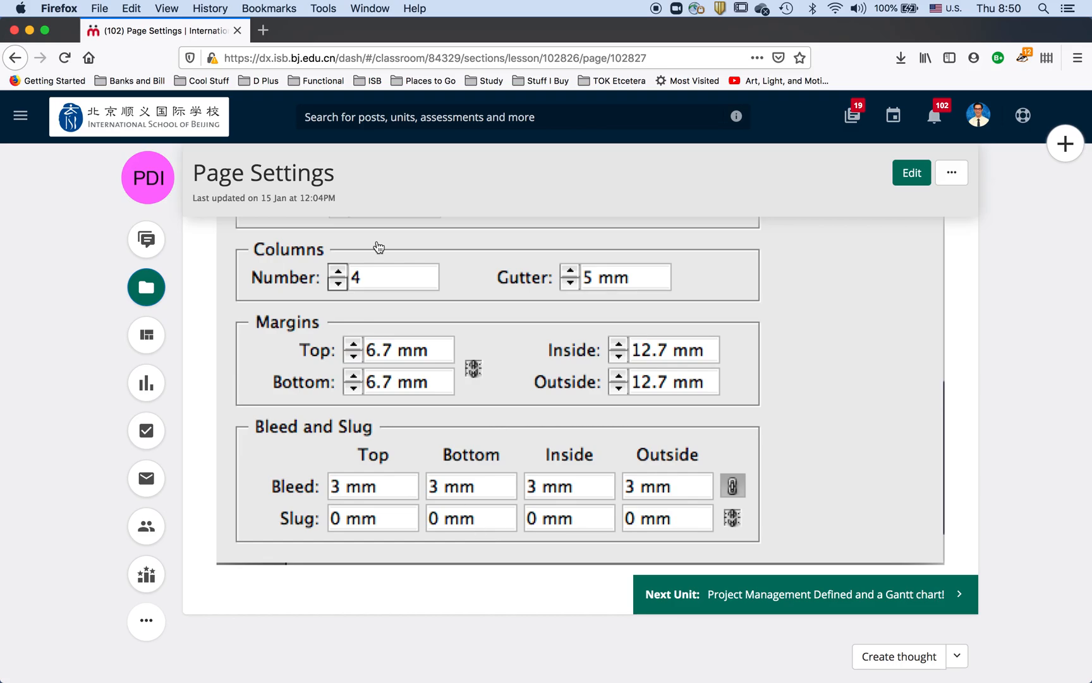
Switch to InDesign and create a one-page print document from Document Preset 2, 280 × 260 mm with four columns and 3 mm bleed
{"action": "mouse_move", "coordinate": [0, 0]}
{"action": "left_click", "coordinate": [227, 419]}
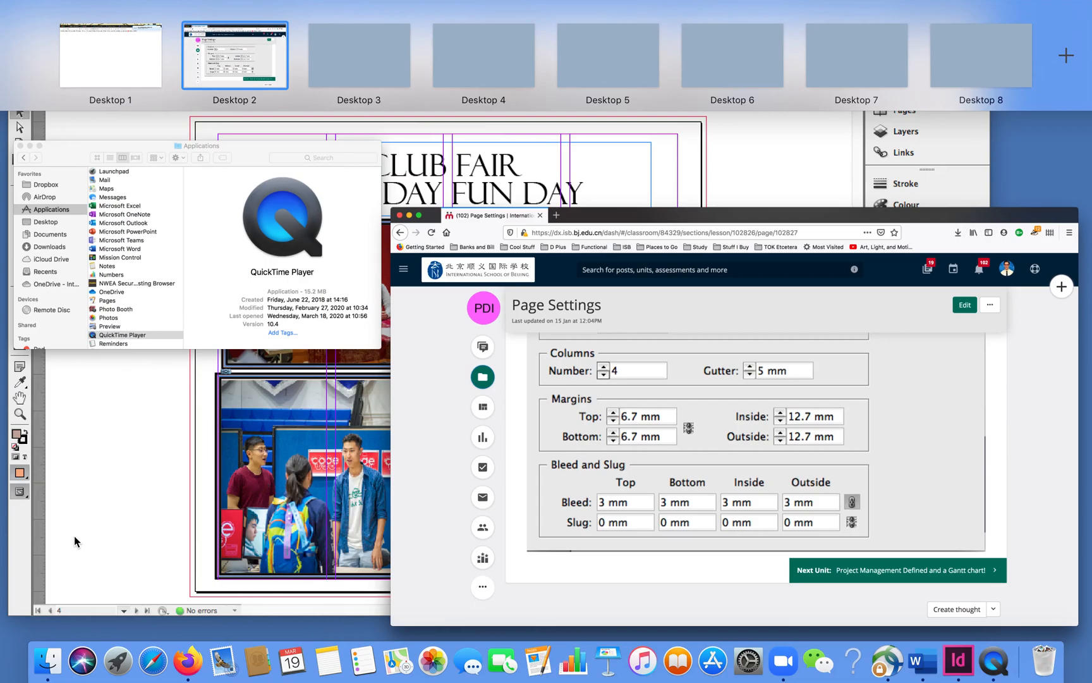
{"action": "left_click", "coordinate": [74, 537]}
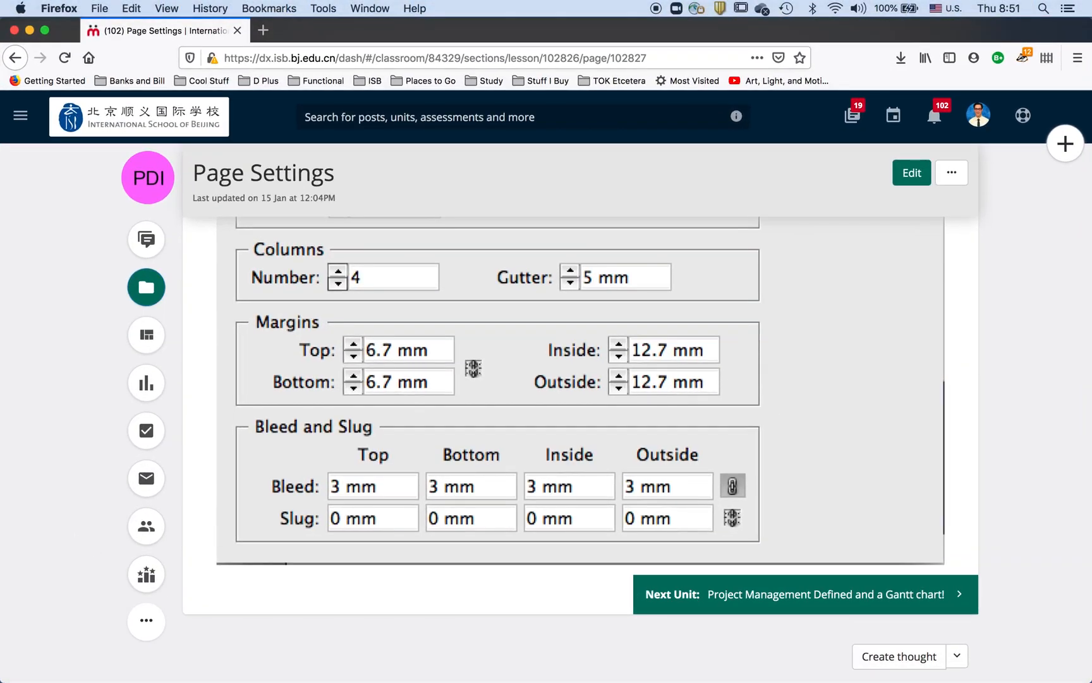
{"action": "mouse_move", "coordinate": [708, 671]}
{"action": "left_click", "coordinate": [959, 661]}
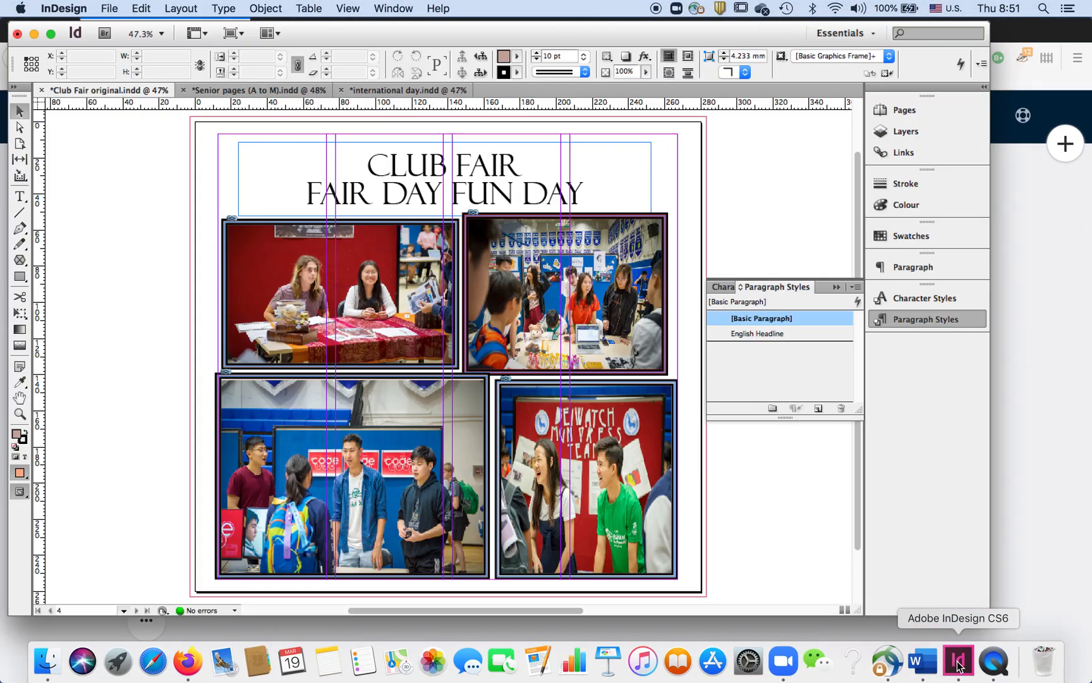
{"action": "left_click", "coordinate": [109, 9]}
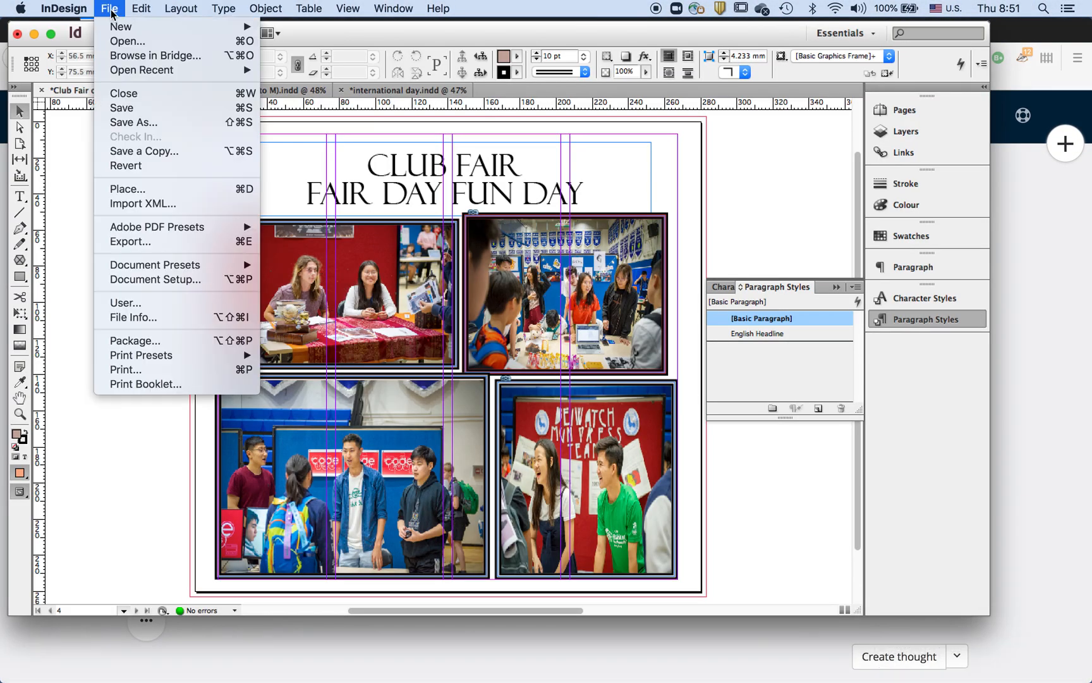
{"action": "mouse_move", "coordinate": [117, 29]}
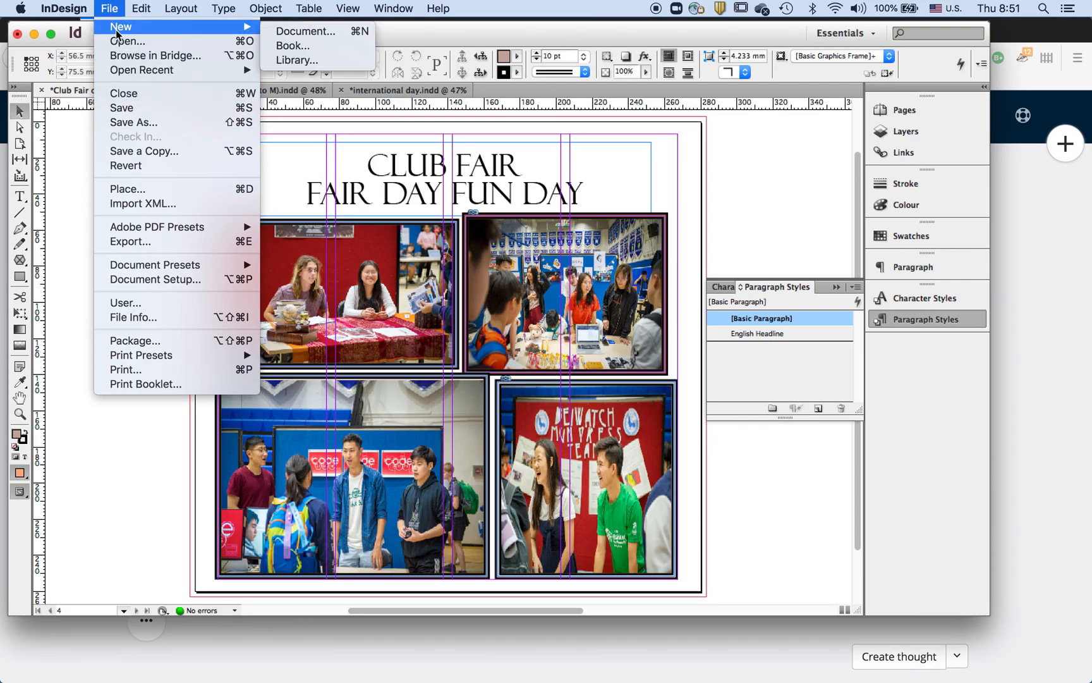
{"action": "left_click", "coordinate": [306, 31]}
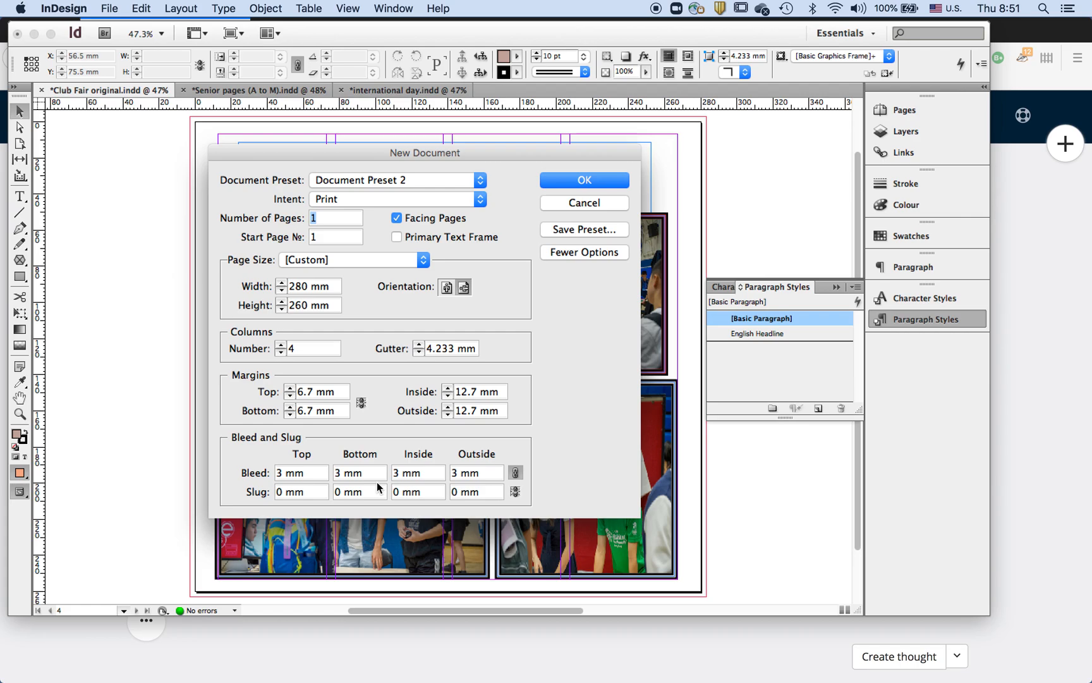
{"action": "left_click", "coordinate": [574, 182]}
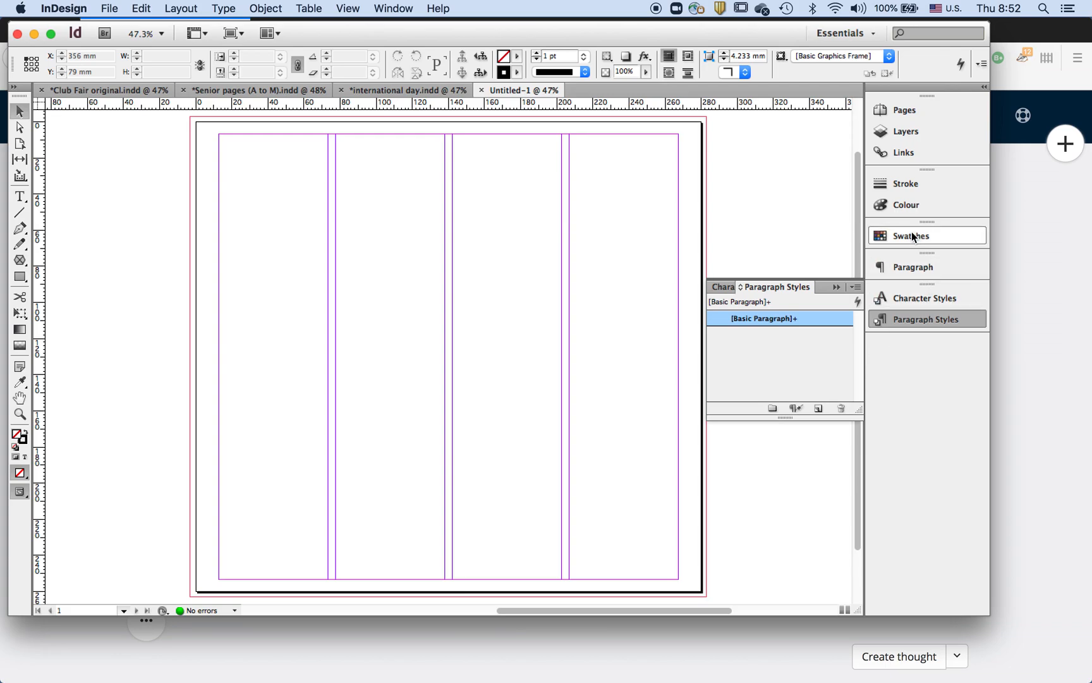
Return to Firefox and examine the colour codes on the Colour Scheme Link and Image page of the Colours unit
{"action": "left_click", "coordinate": [1012, 245]}
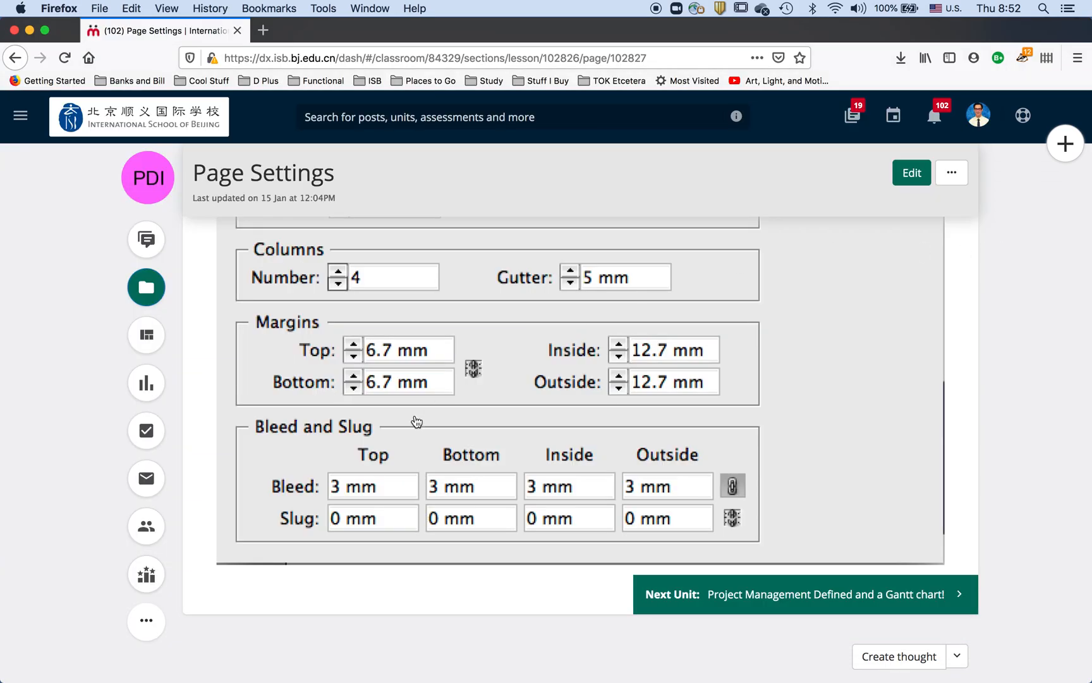
{"action": "scroll", "coordinate": [415, 422], "scroll_direction": "up", "scroll_amount": 10}
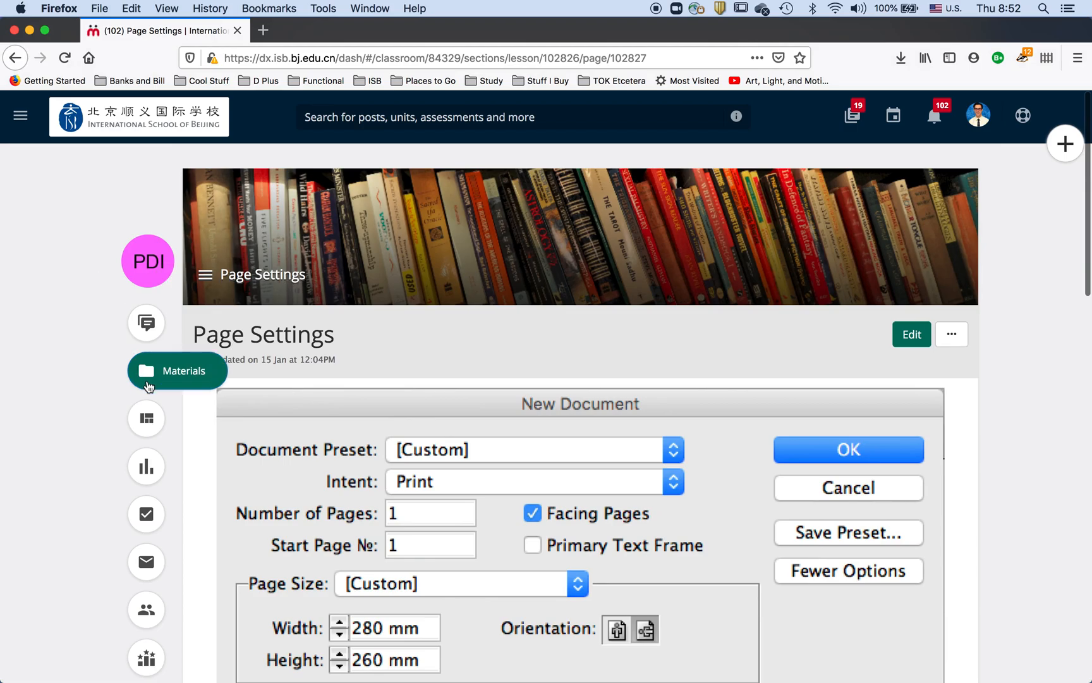
{"action": "left_click", "coordinate": [149, 377]}
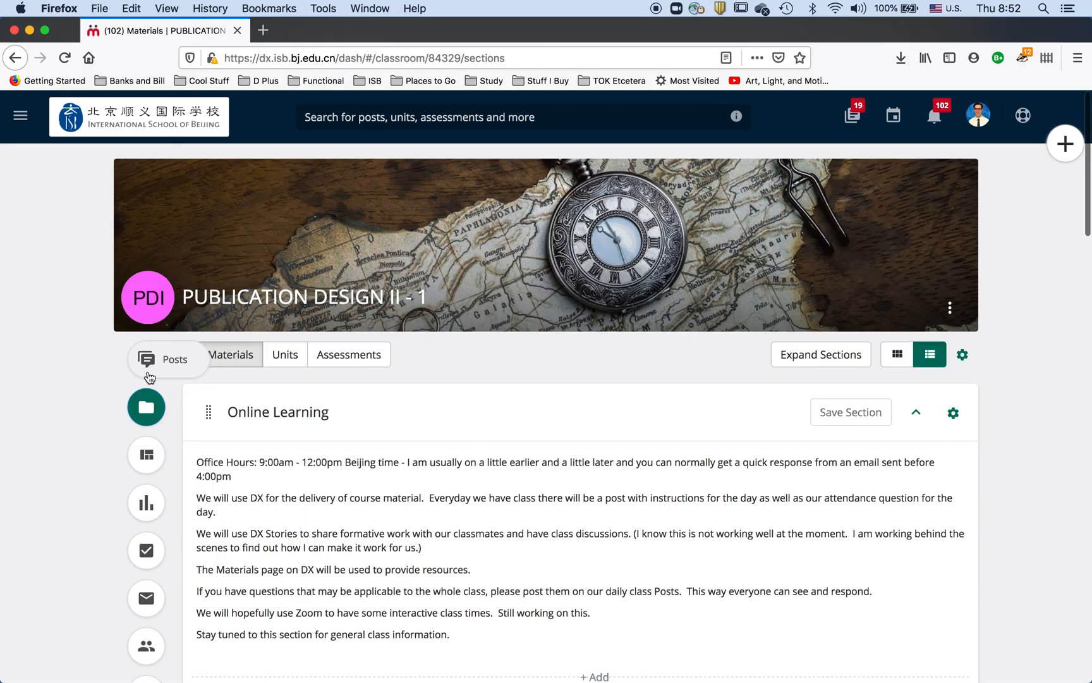
{"action": "scroll", "coordinate": [72, 410], "scroll_direction": "down", "scroll_amount": 10}
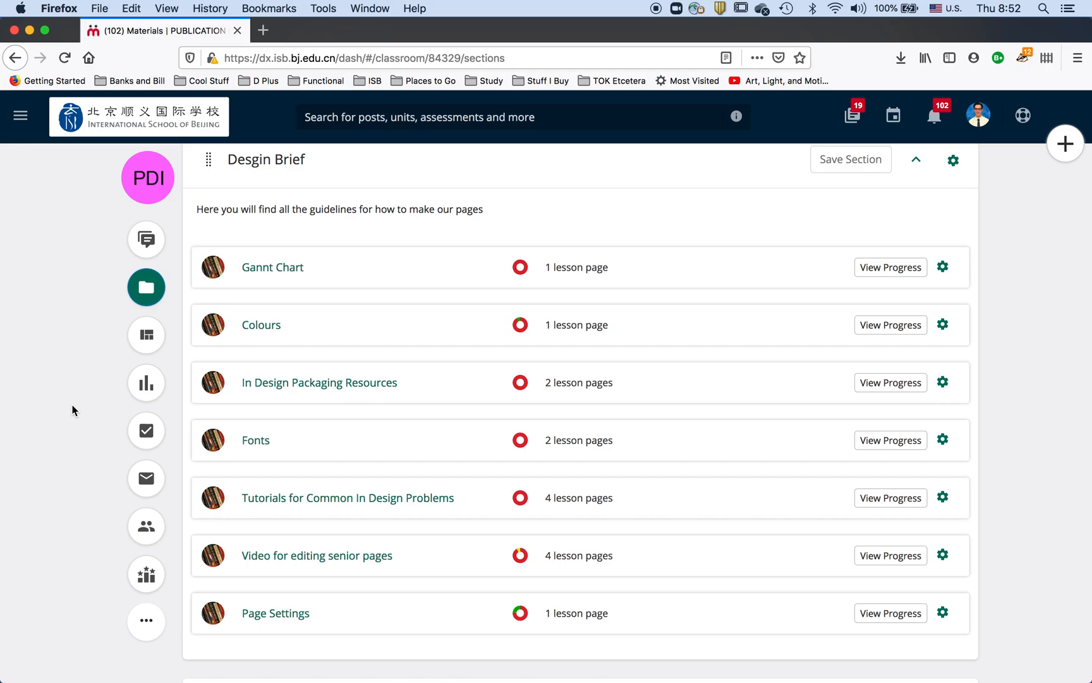
{"action": "scroll", "coordinate": [72, 410], "scroll_direction": "down", "scroll_amount": 2}
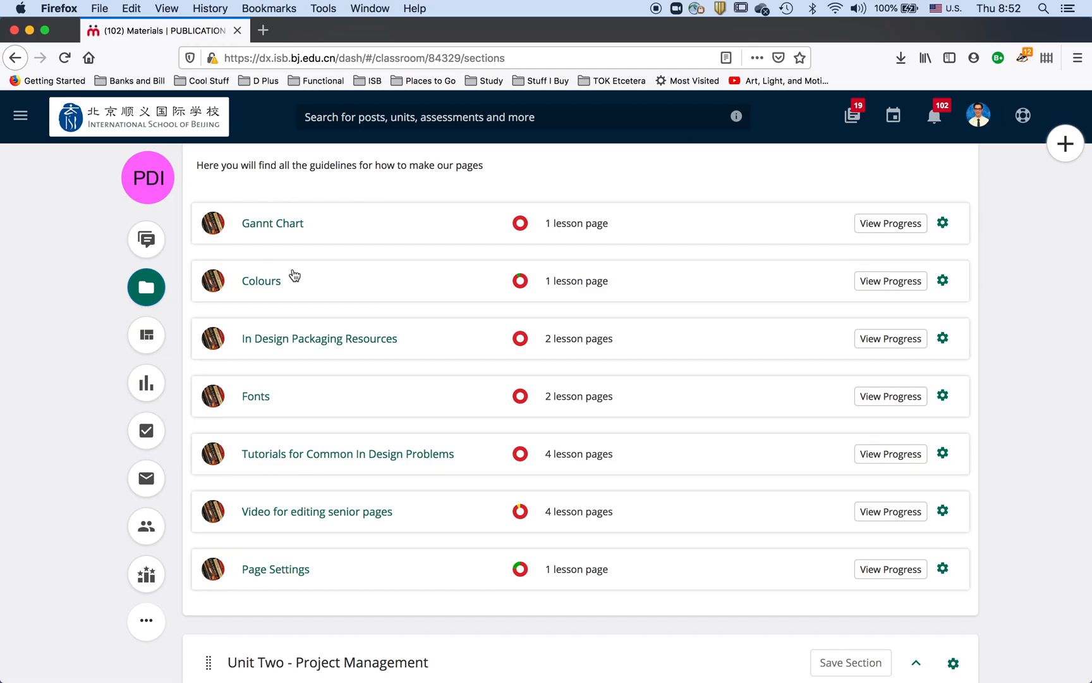
{"action": "left_click", "coordinate": [266, 283]}
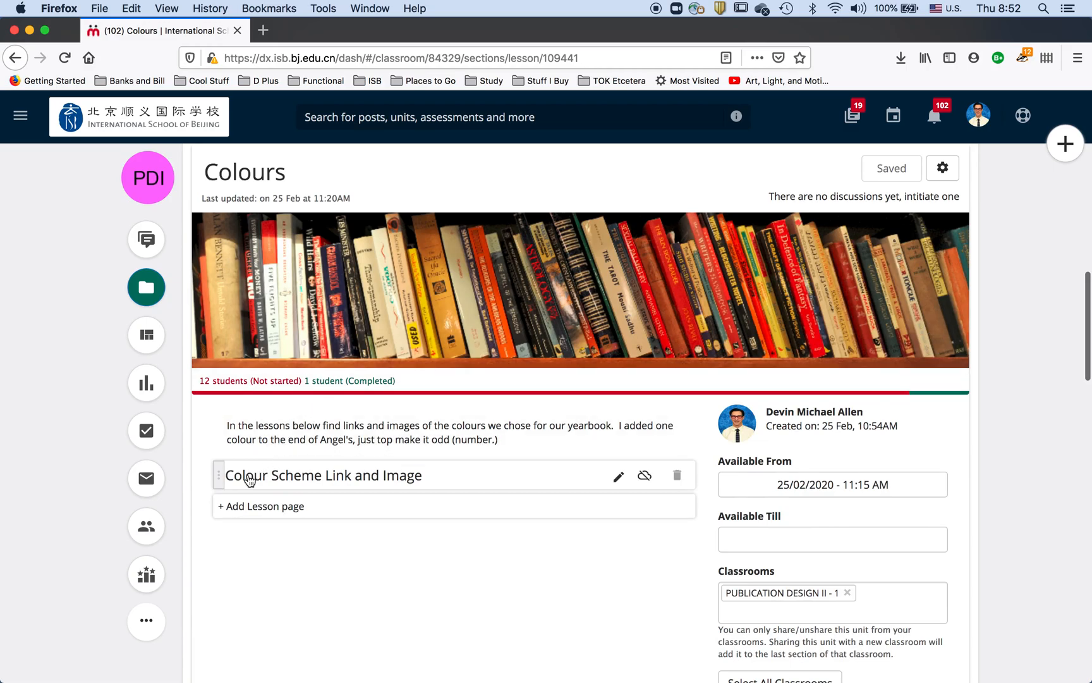
{"action": "left_click", "coordinate": [250, 479]}
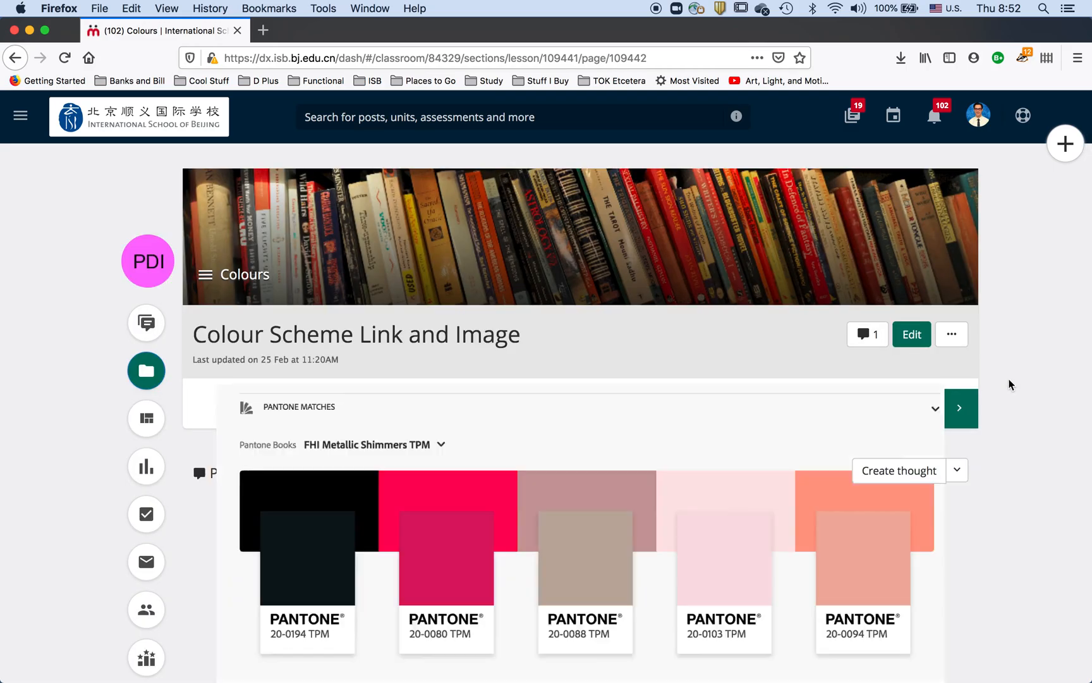
{"action": "scroll", "coordinate": [1009, 384], "scroll_direction": "down", "scroll_amount": 5}
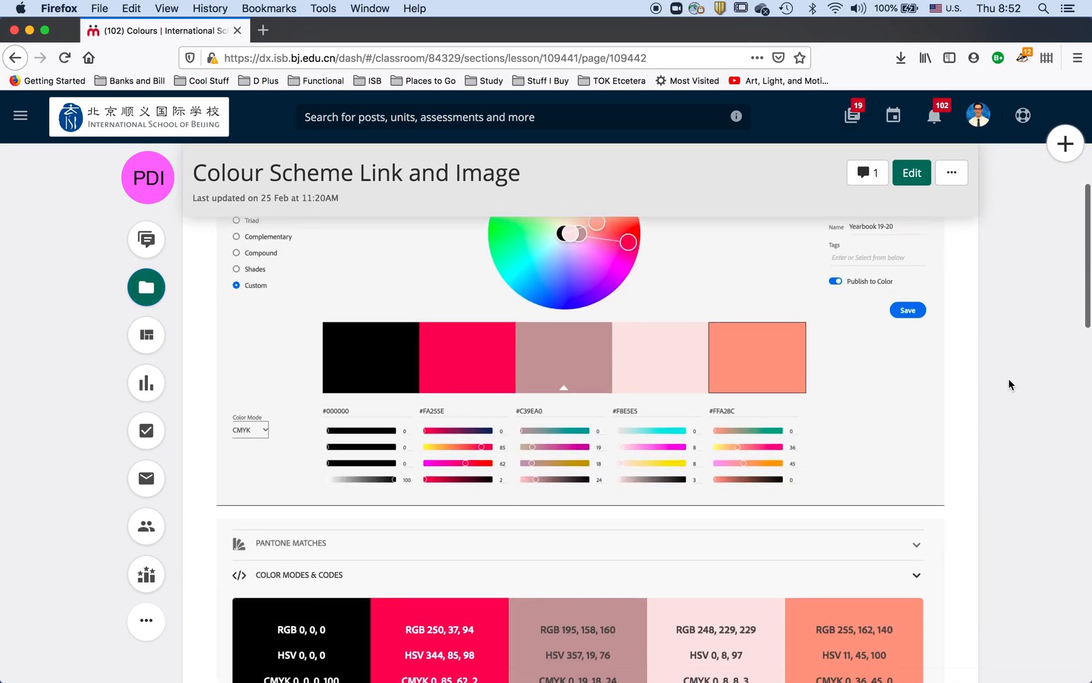
{"action": "scroll", "coordinate": [1009, 384], "scroll_direction": "down", "scroll_amount": 2}
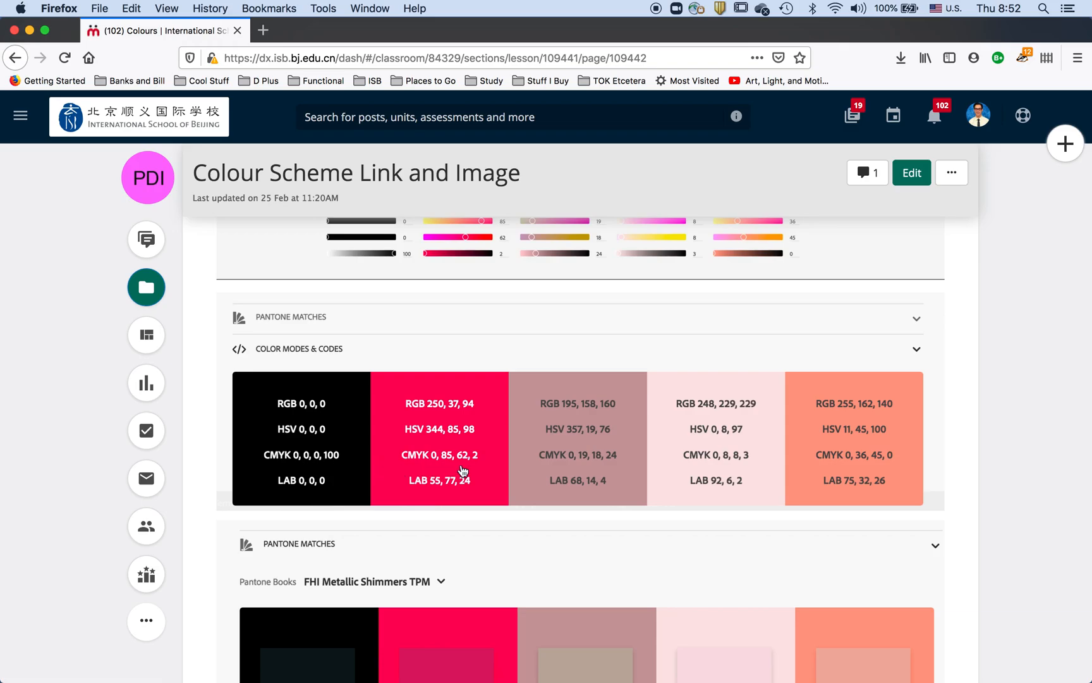
Switch to InDesign and start a new colour swatch in the untitled document
{"action": "key", "text": "ctrl+Up"}
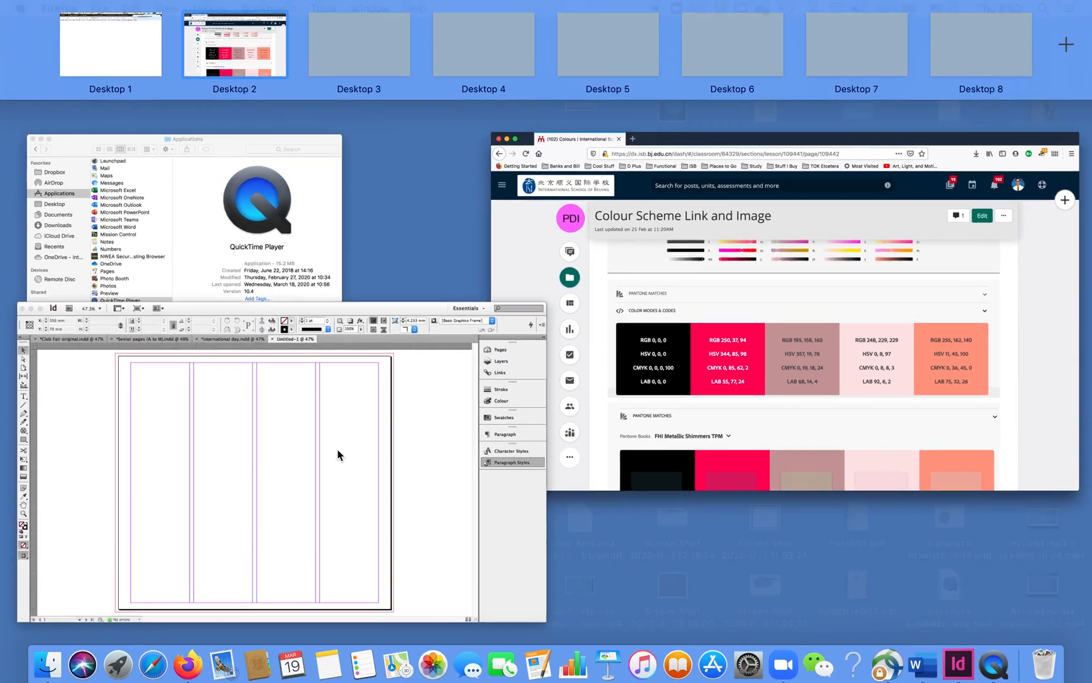
{"action": "left_click", "coordinate": [337, 453]}
{"action": "left_click", "coordinate": [900, 238]}
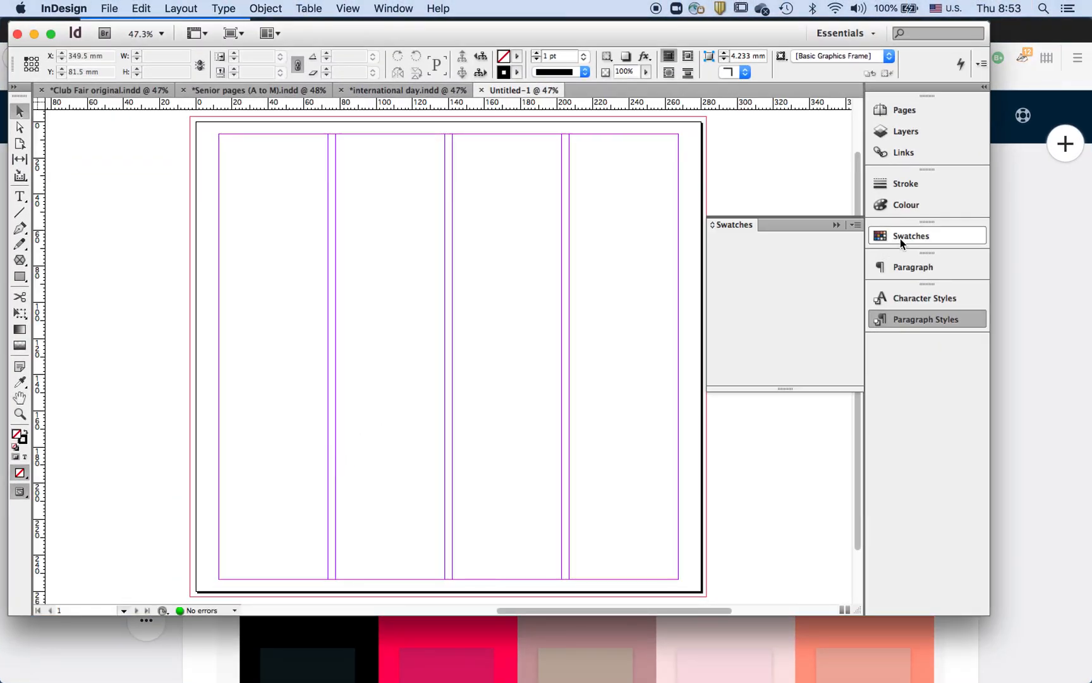
{"action": "left_click", "coordinate": [855, 226]}
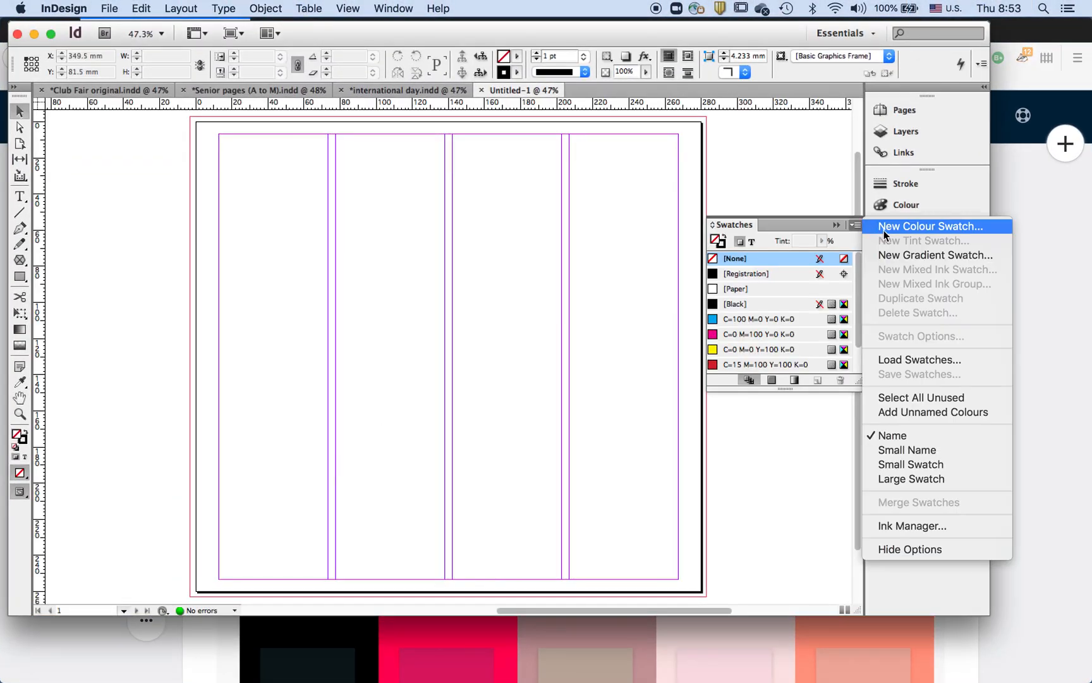
{"action": "left_click", "coordinate": [888, 229]}
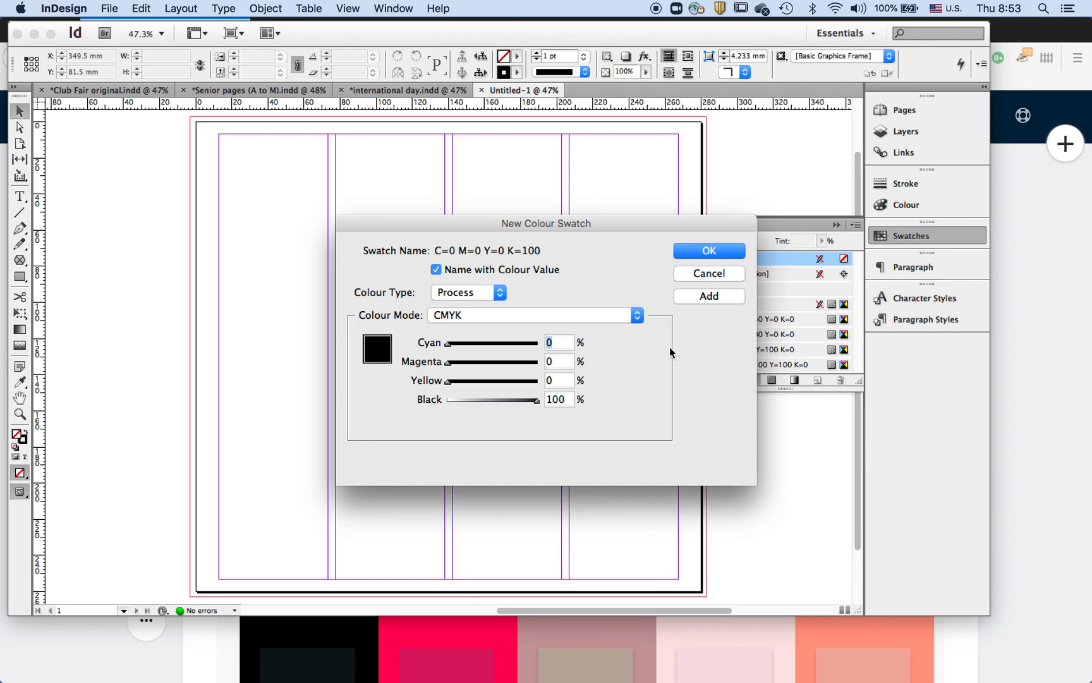
Check the colour scheme's CMYK codes in Firefox and return to the new swatch settings in InDesign
{"action": "left_click", "coordinate": [1028, 513]}
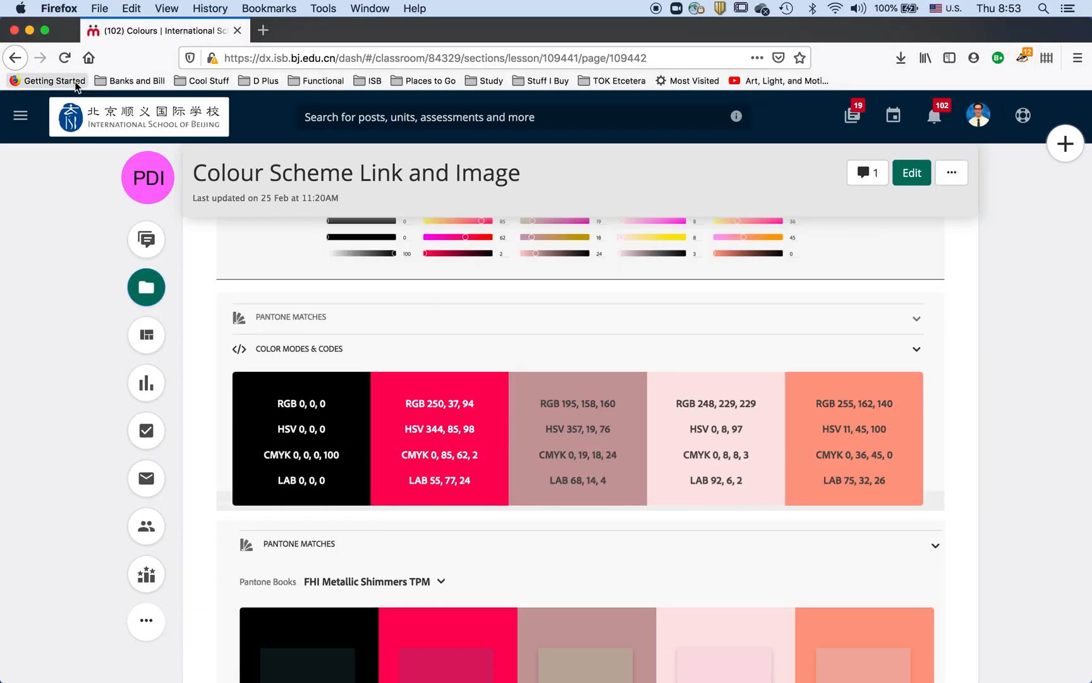
{"action": "key", "text": "ctrl+Up"}
{"action": "left_click", "coordinate": [344, 419]}
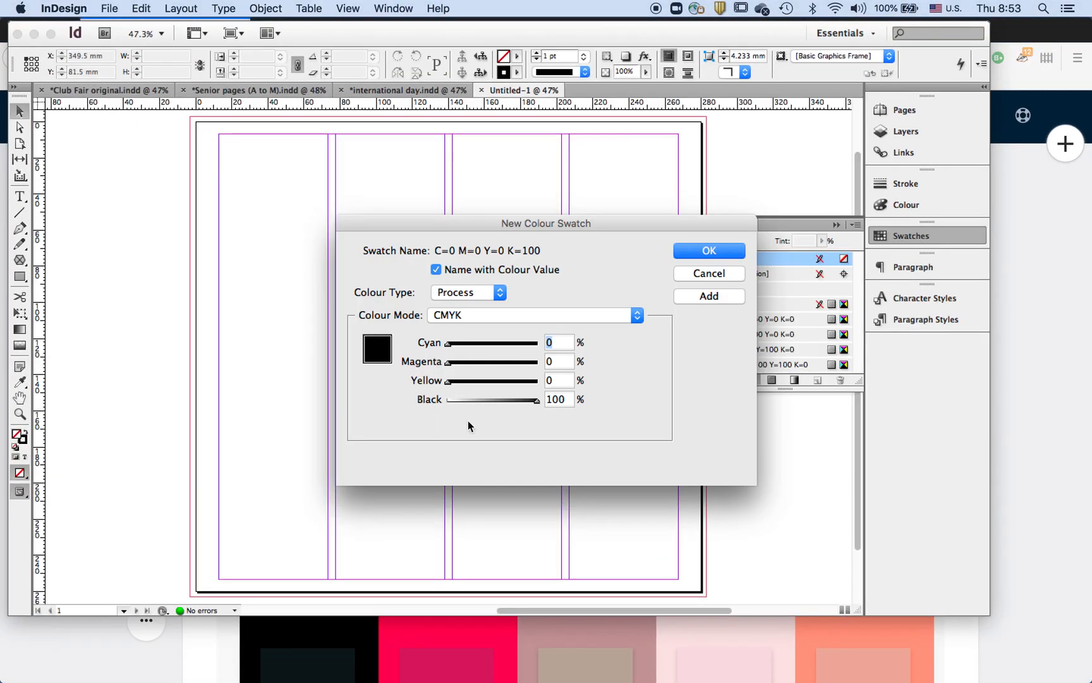
Set the new colour swatch's magenta to 85%
{"action": "left_click", "coordinate": [556, 363]}
{"action": "key", "text": "BackSpace"}
{"action": "type", "text": "85"}
Recheck the bright pink's CMYK code in Firefox and, back in InDesign, set the swatch's yellow to 62% and black to 2%
{"action": "left_click", "coordinate": [564, 382]}
{"action": "key", "text": "BackSpace"}
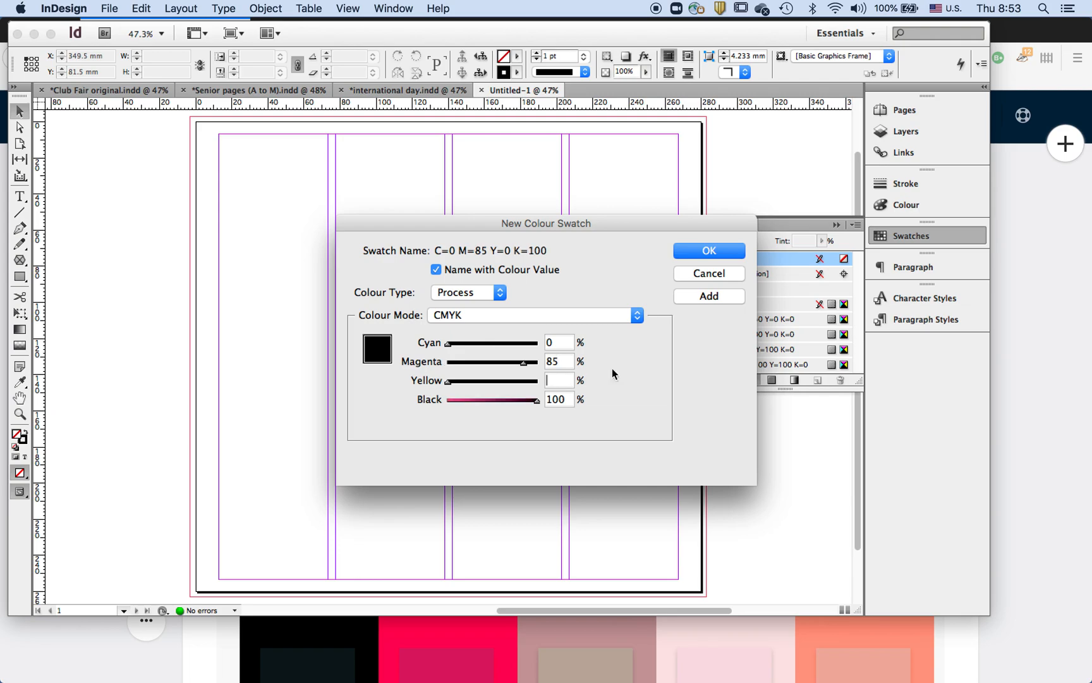
{"action": "left_click", "coordinate": [1011, 418]}
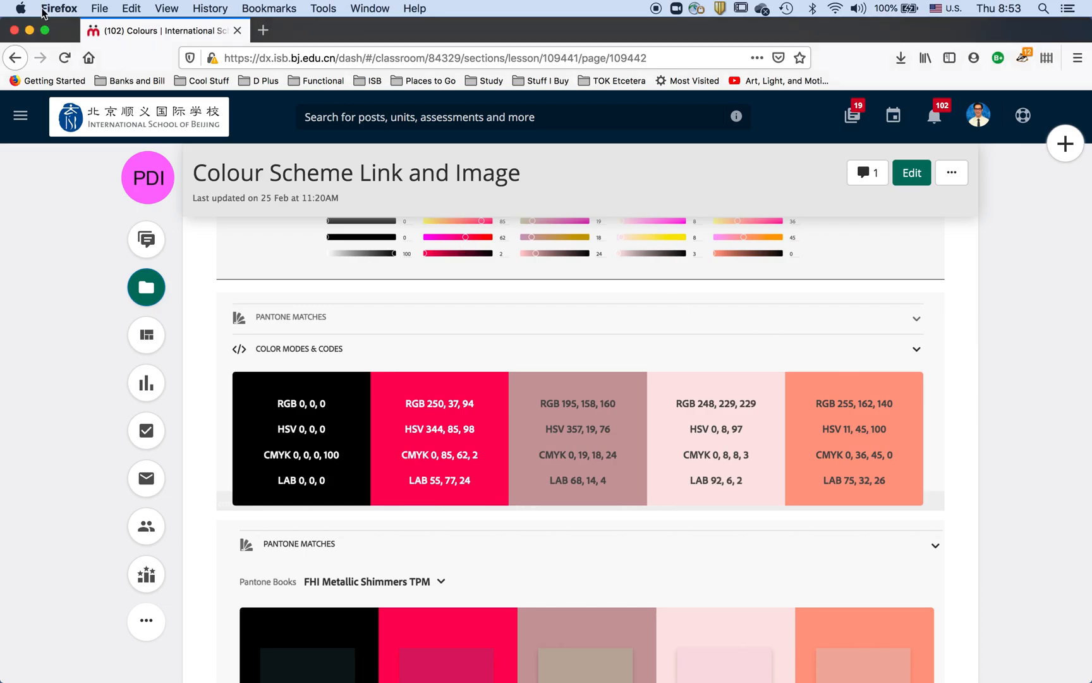
{"action": "key", "text": "ctrl+Up"}
{"action": "left_click", "coordinate": [254, 430]}
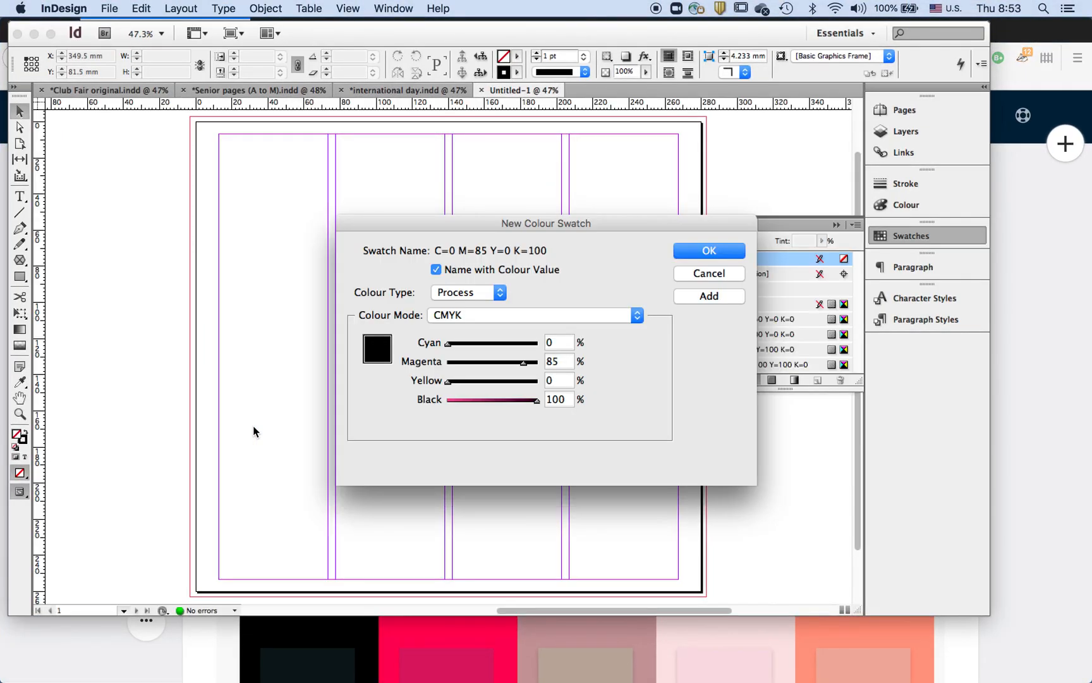
{"action": "key", "text": "BackSpace"}
{"action": "type", "text": "62"}
{"action": "left_click", "coordinate": [566, 399]}
{"action": "key", "text": "BackSpace"}
{"action": "key", "text": "BackSpace"}
{"action": "key", "text": "BackSpace"}
{"action": "type", "text": "2"}
Turn off naming by colour value, name the swatch "Yearbook Fushia" and add it to the document's swatches
{"action": "left_click", "coordinate": [436, 270]}
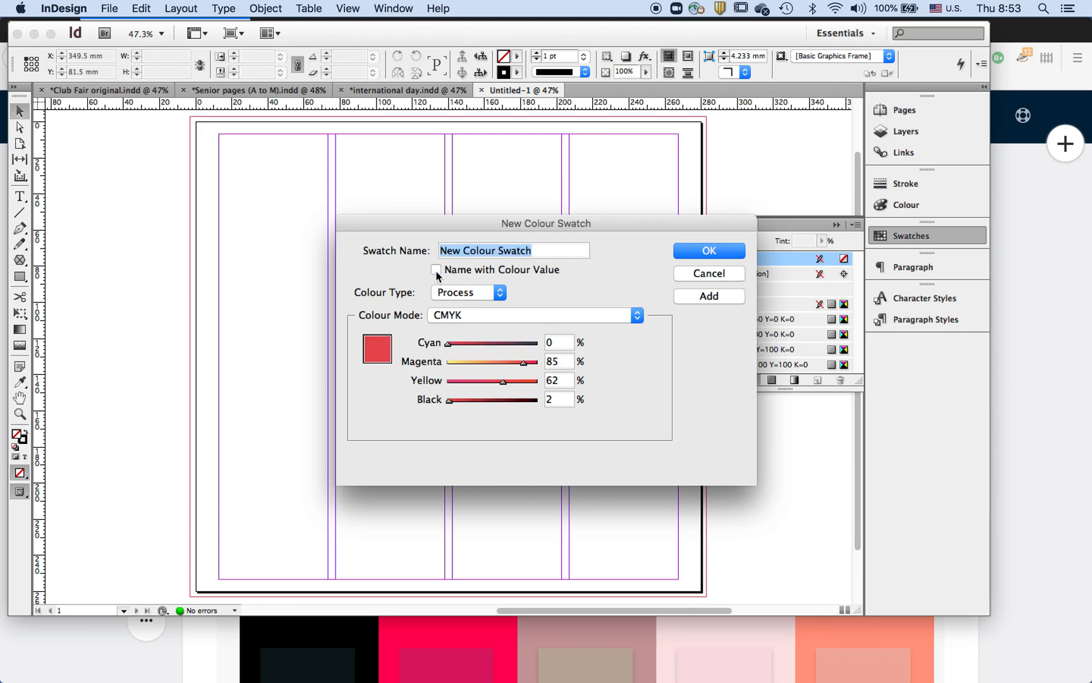
{"action": "type", "text": "ye"}
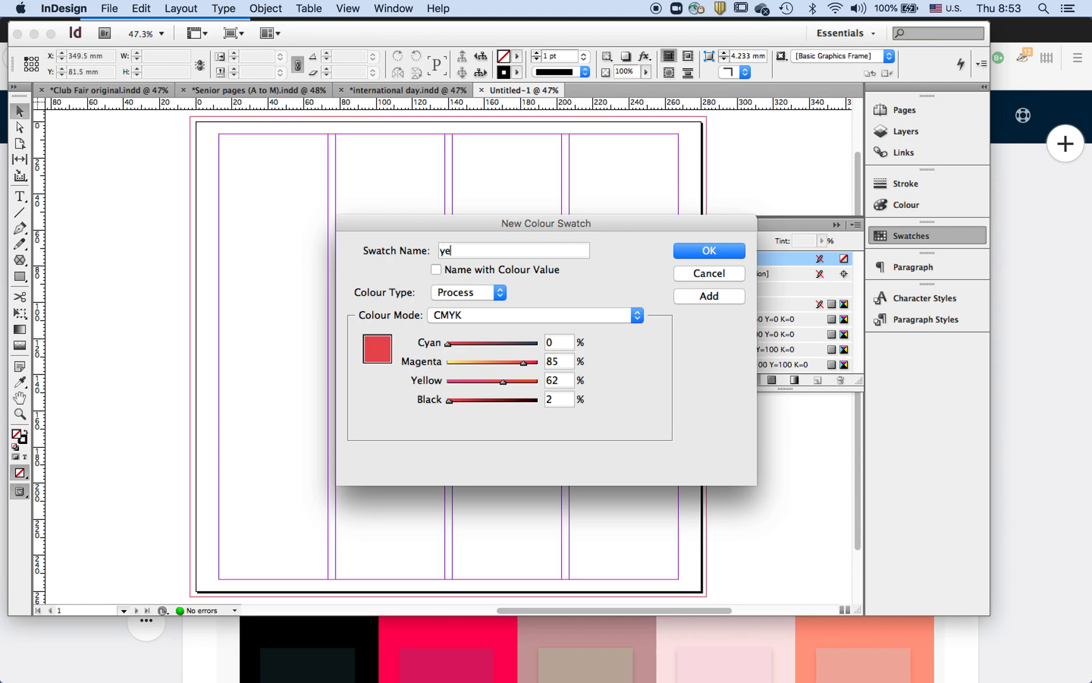
{"action": "type", "text": "arbook Fushia"}
{"action": "left_click", "coordinate": [445, 252]}
{"action": "key", "text": "BackSpace"}
{"action": "type", "text": "Y"}
{"action": "left_click", "coordinate": [710, 253]}
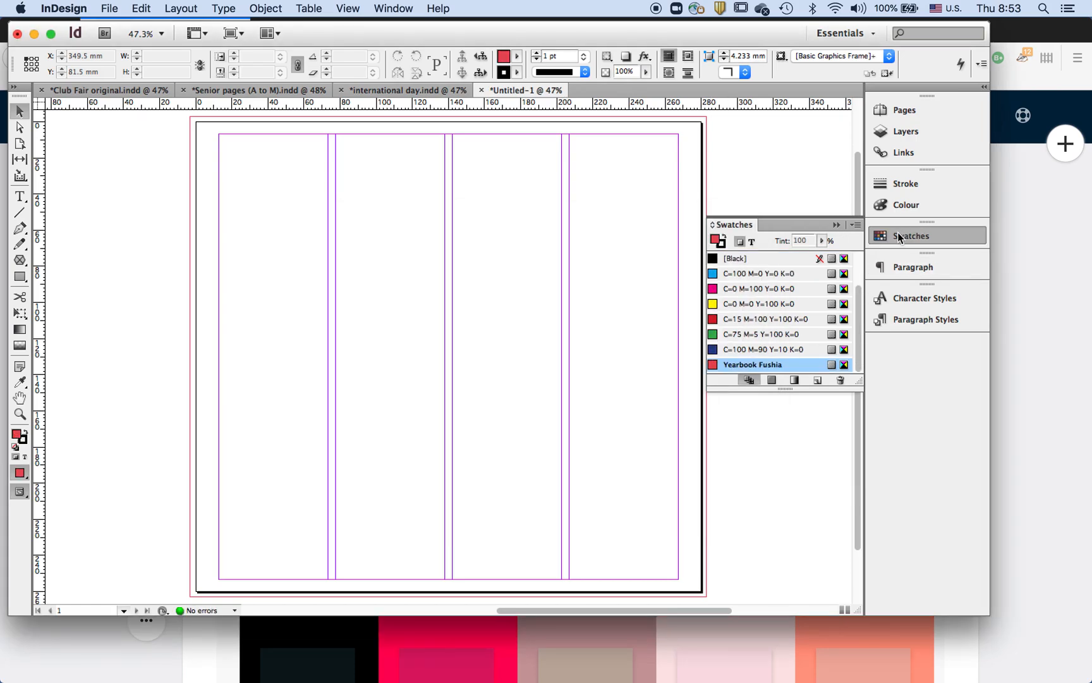
Check the CMYK code of the dusty brown colour in Firefox and return to InDesign
{"action": "left_click", "coordinate": [1060, 372]}
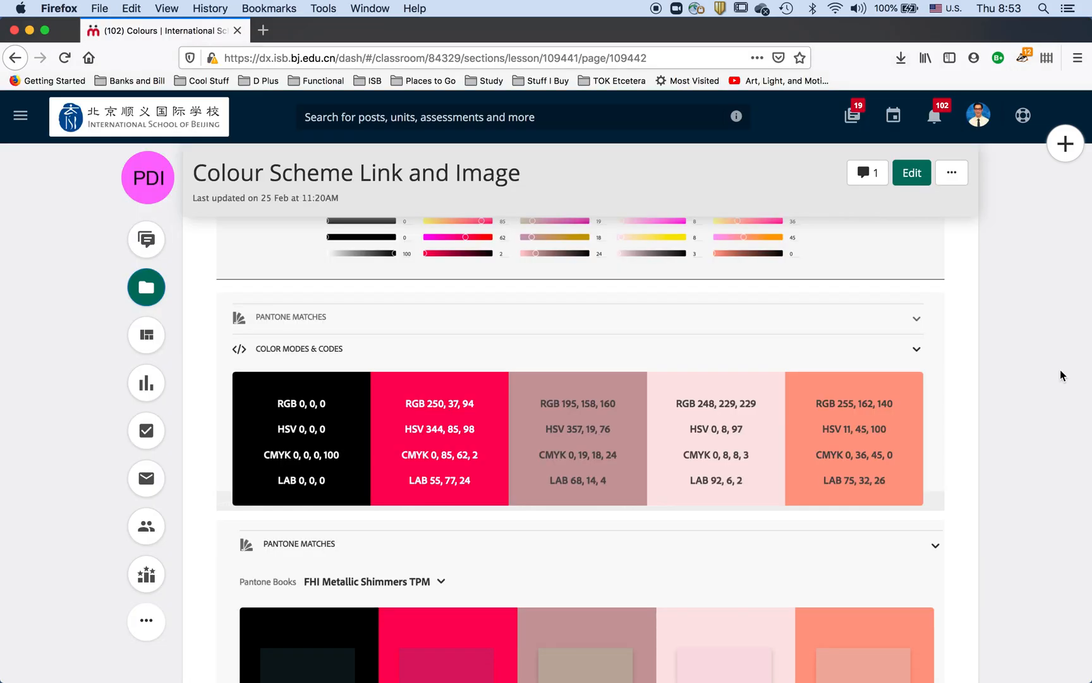
{"action": "key", "text": "ctrl+Up"}
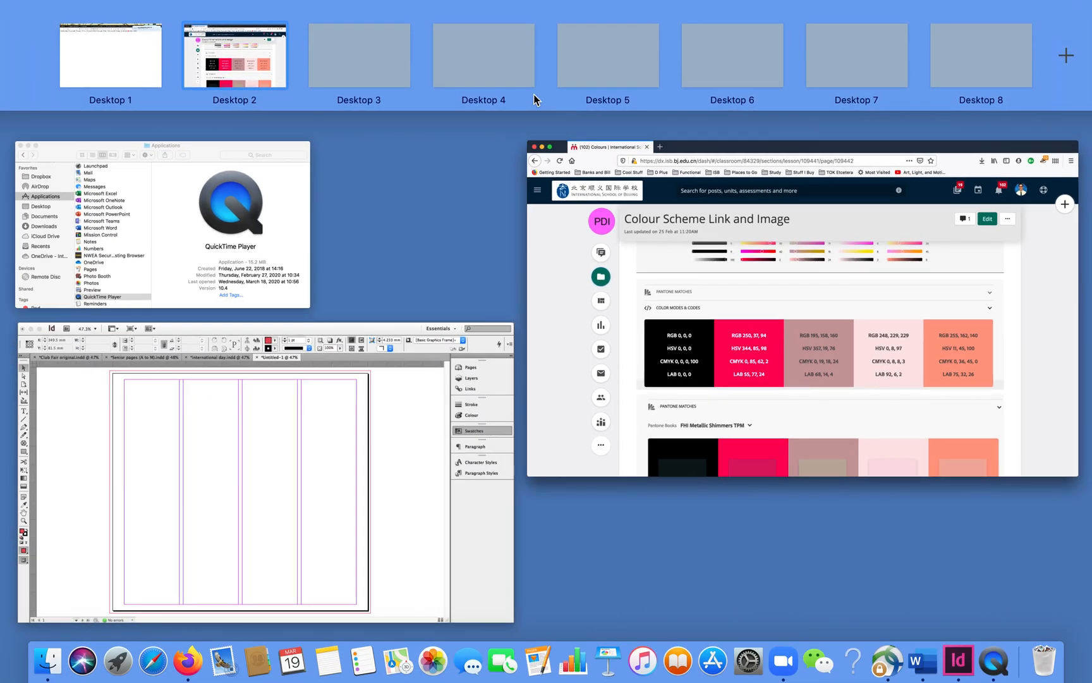
{"action": "left_click", "coordinate": [463, 427]}
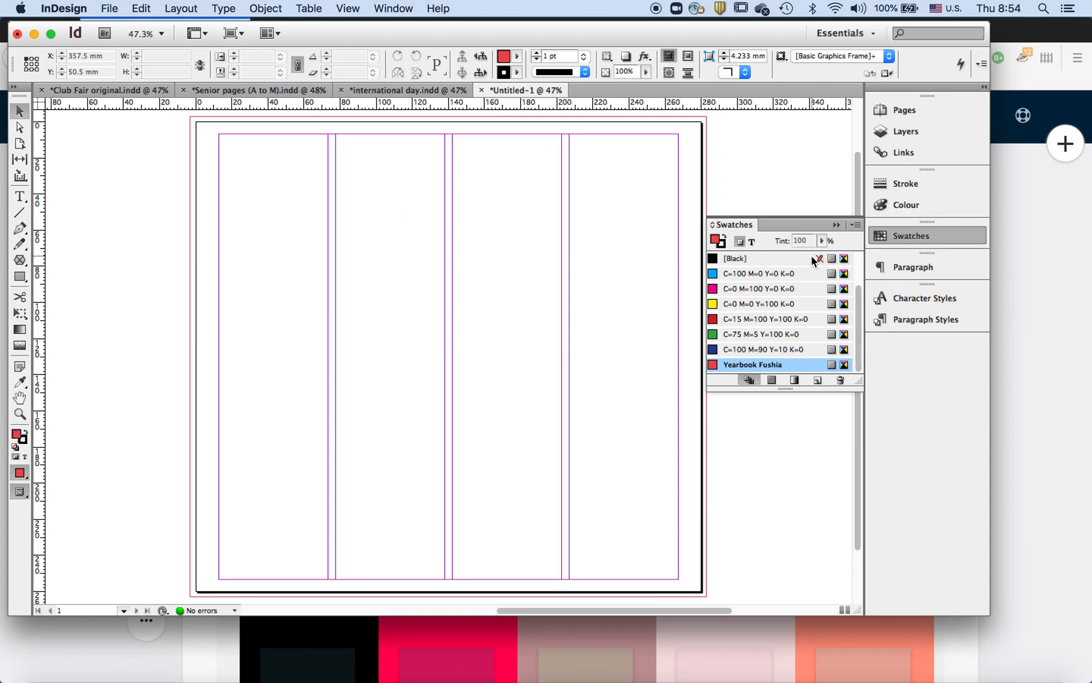
Start a new colour swatch with magenta 19%, yellow 18% and black 24%
{"action": "left_click", "coordinate": [856, 224]}
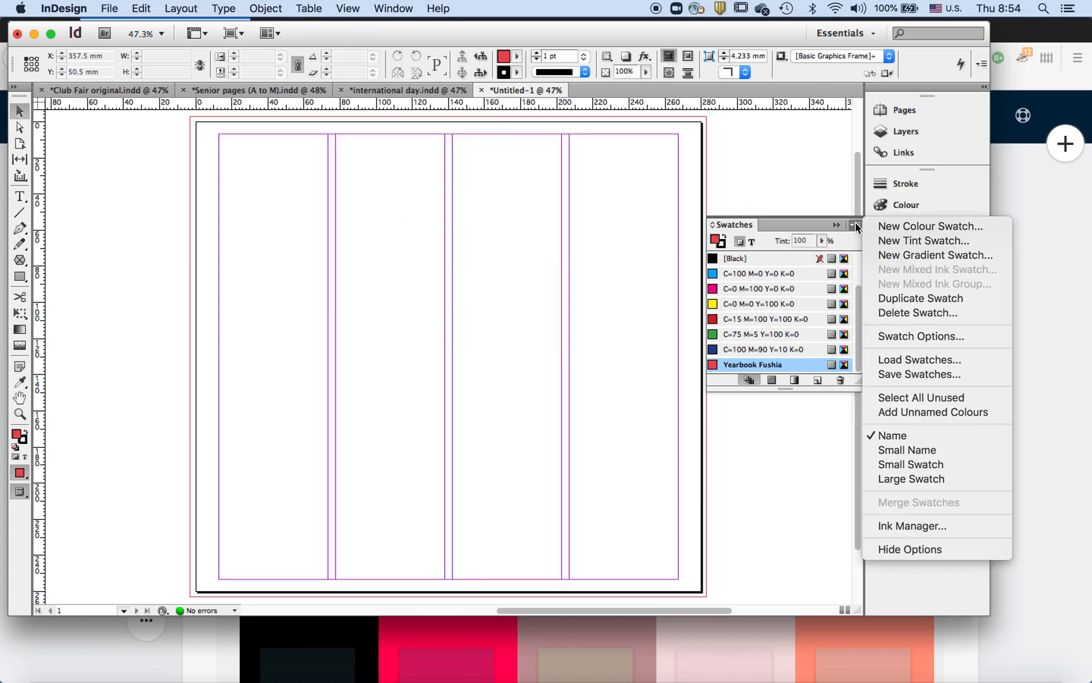
{"action": "left_click", "coordinate": [901, 228]}
{"action": "key", "text": "Tab"}
{"action": "type", "text": "19"}
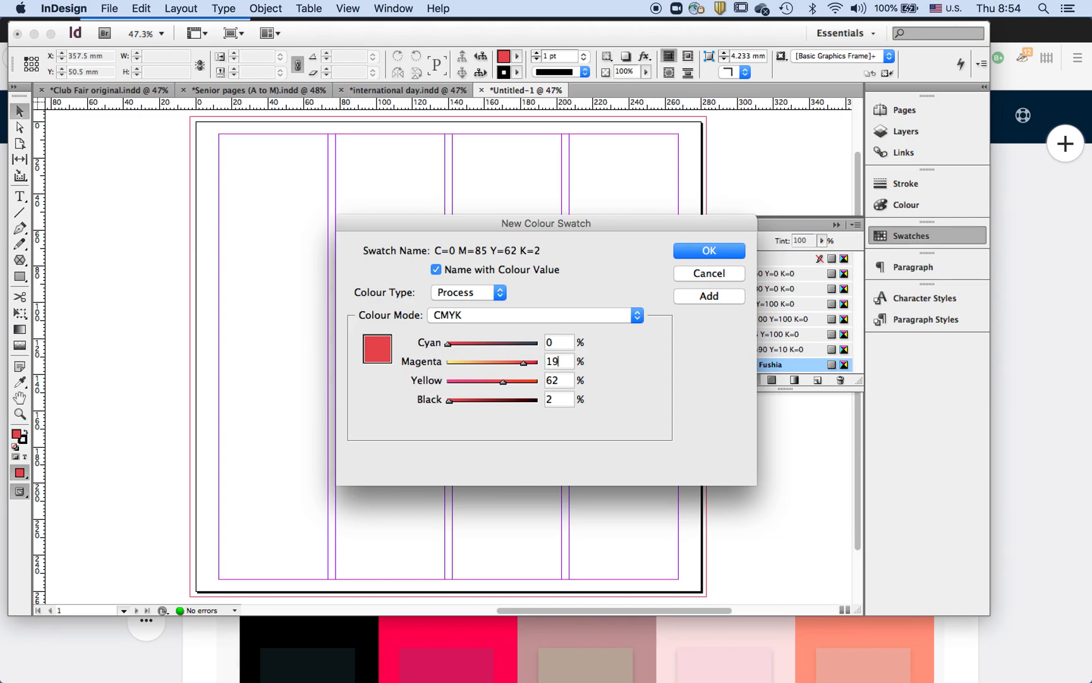
{"action": "key", "text": "Tab"}
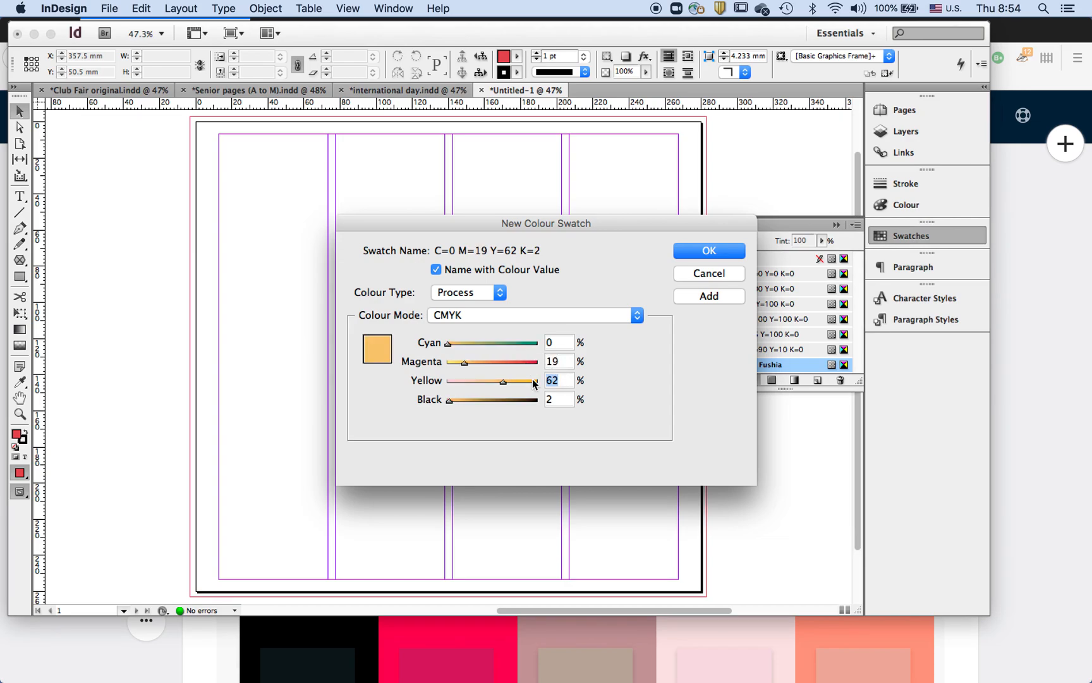
{"action": "type", "text": "18"}
{"action": "key", "text": "Tab"}
{"action": "type", "text": "24"}
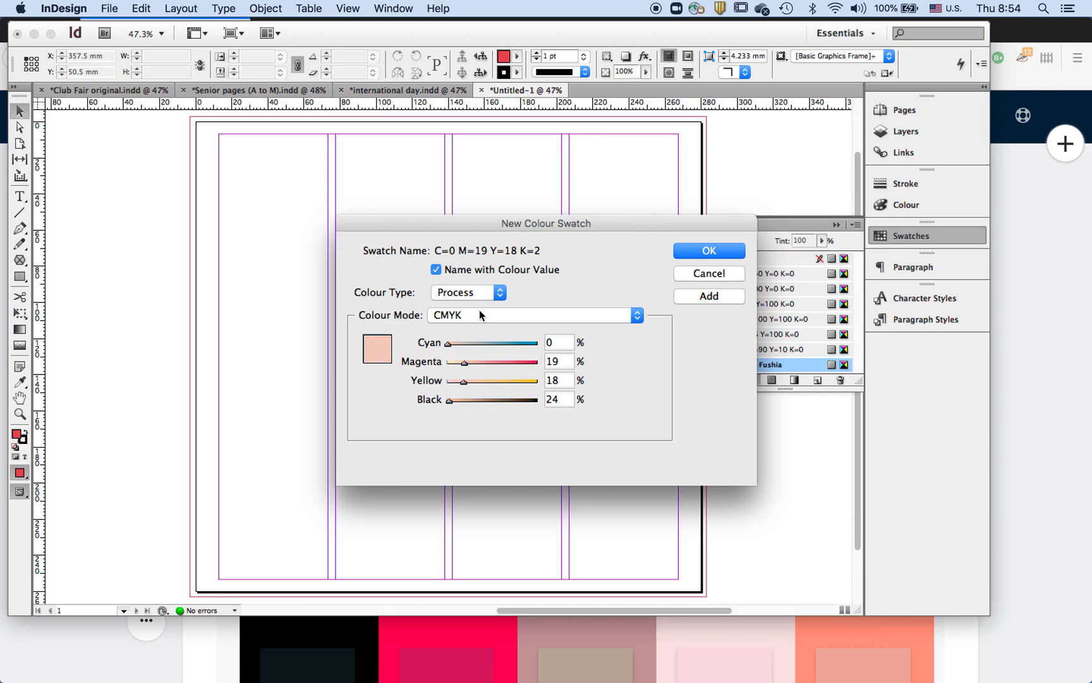
Turn off naming by colour value, name the swatch "Yearbook Brown" and add it to the swatches
{"action": "left_click", "coordinate": [436, 270]}
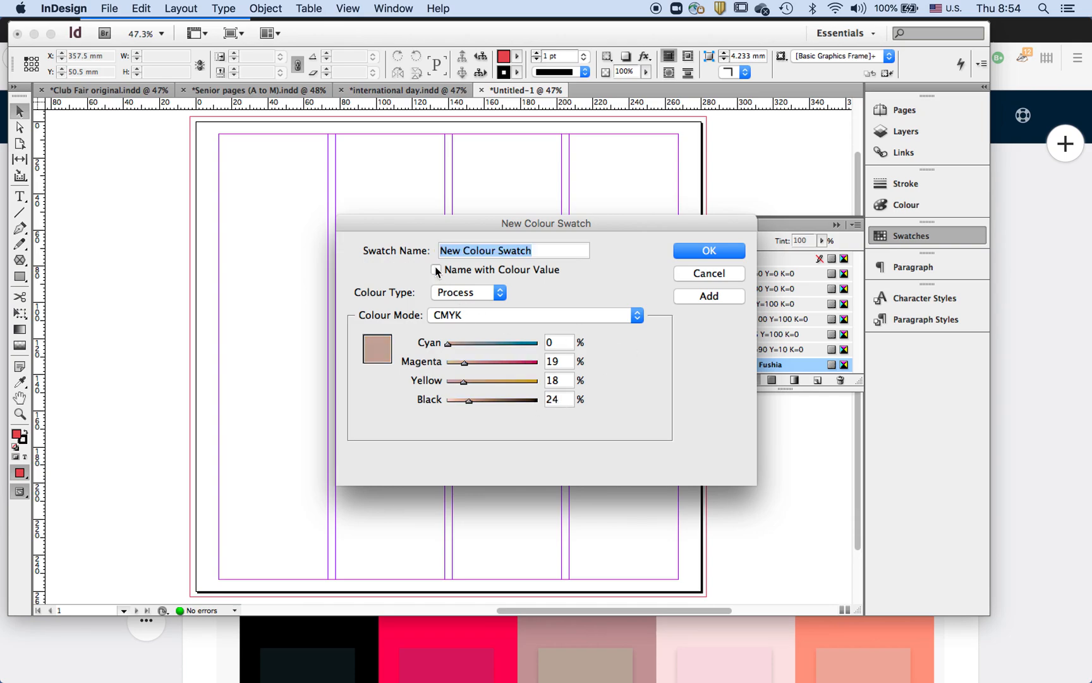
{"action": "type", "text": "Yearbook Brown"}
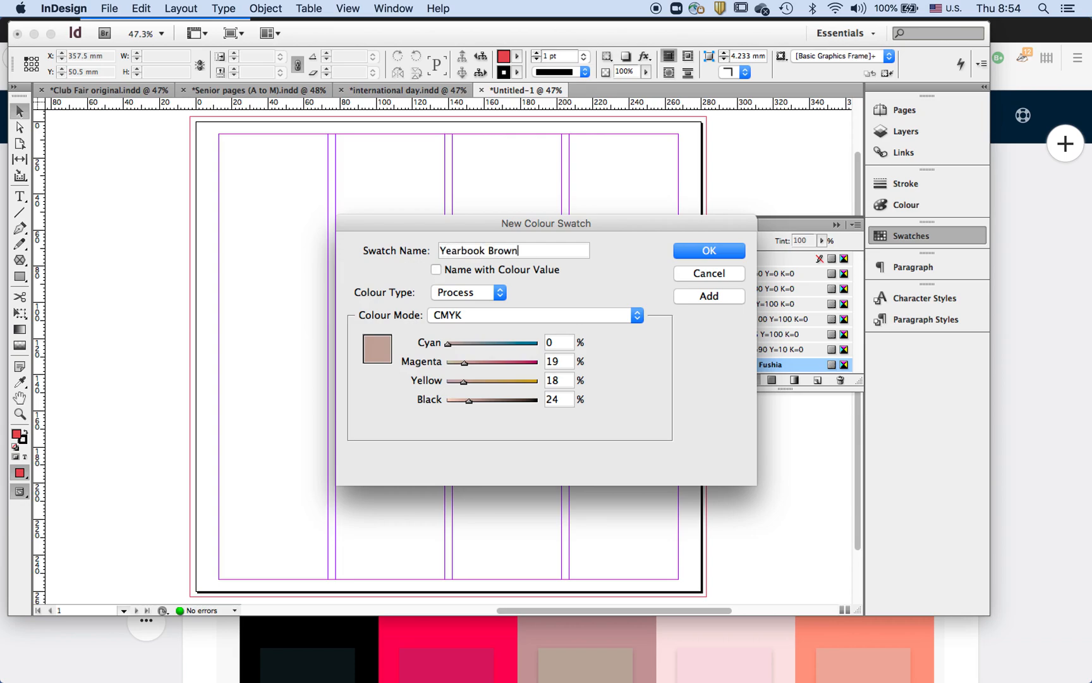
{"action": "left_click", "coordinate": [710, 251]}
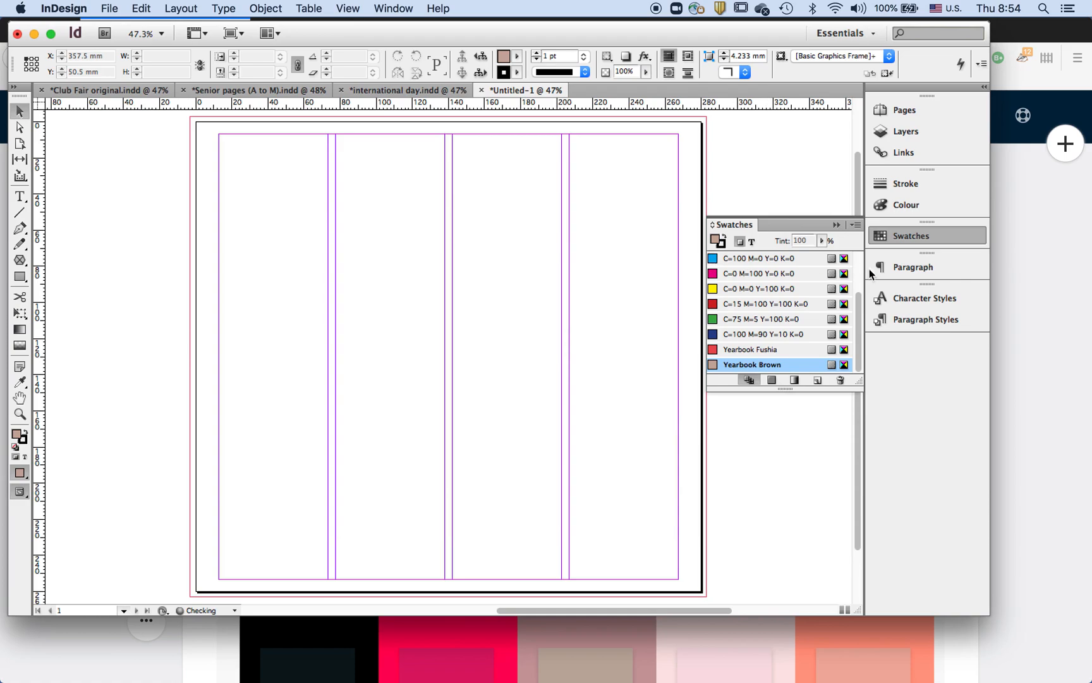
Check the CMYK code of the pale pink colour in Firefox and return to InDesign
{"action": "left_click", "coordinate": [1027, 475]}
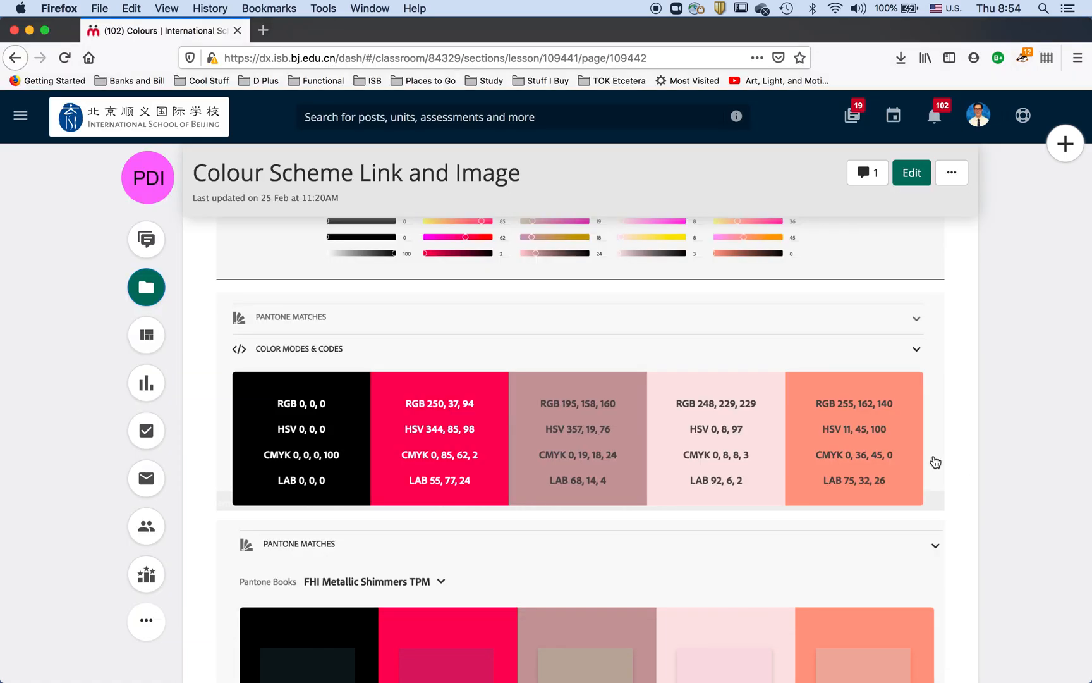
{"action": "scroll", "coordinate": [935, 462], "scroll_direction": "down", "scroll_amount": 3}
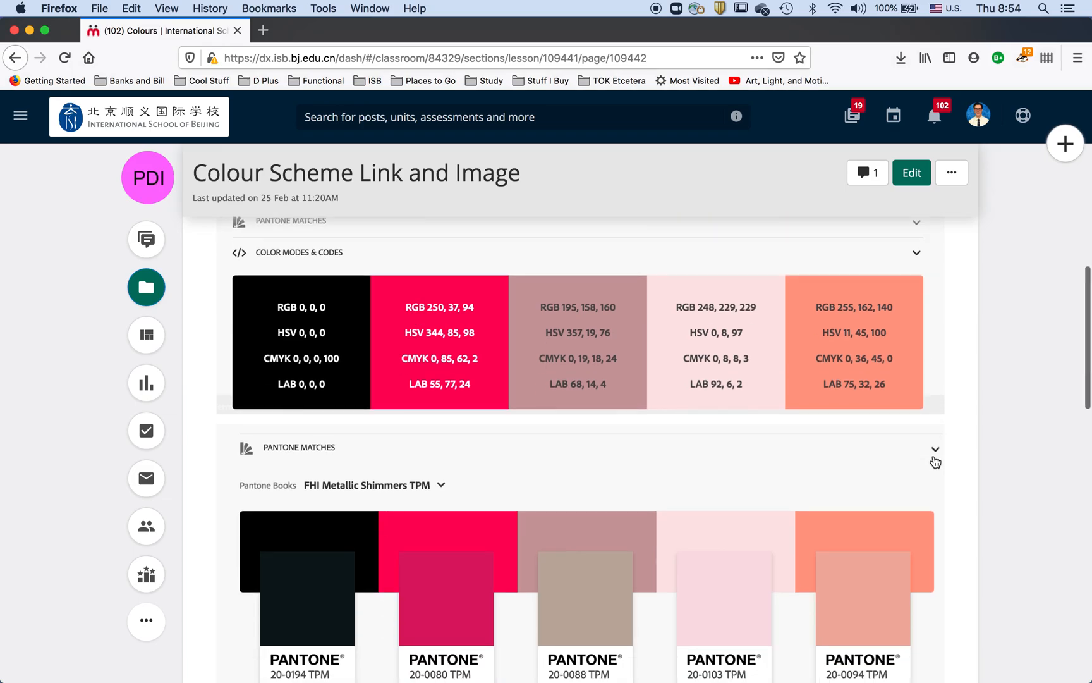
{"action": "scroll", "coordinate": [935, 463], "scroll_direction": "up", "scroll_amount": 3}
{"action": "key", "text": "ctrl+Up"}
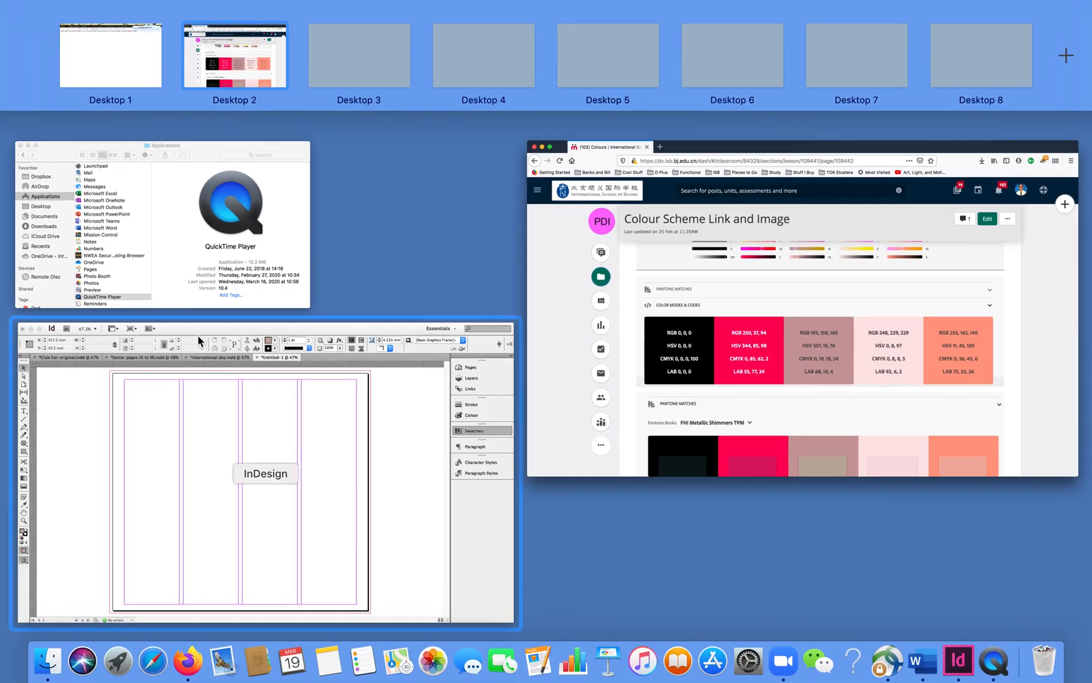
{"action": "left_click", "coordinate": [268, 509]}
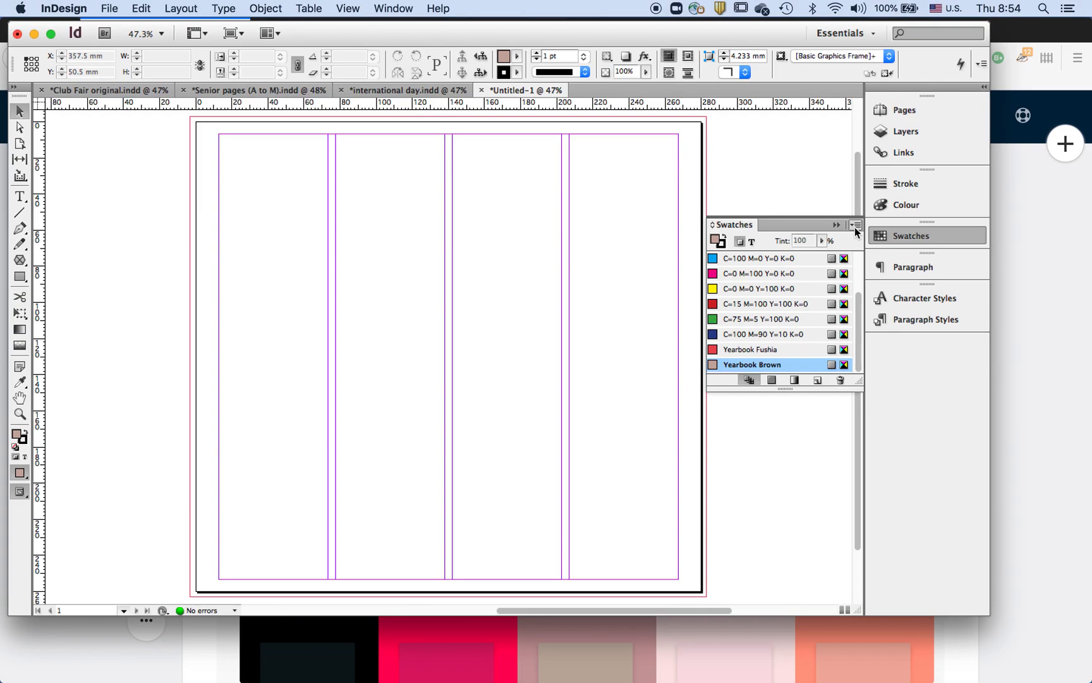
Start a new colour swatch with magenta 8%, yellow 8% and black 3%
{"action": "left_click", "coordinate": [856, 226]}
{"action": "left_click", "coordinate": [891, 226]}
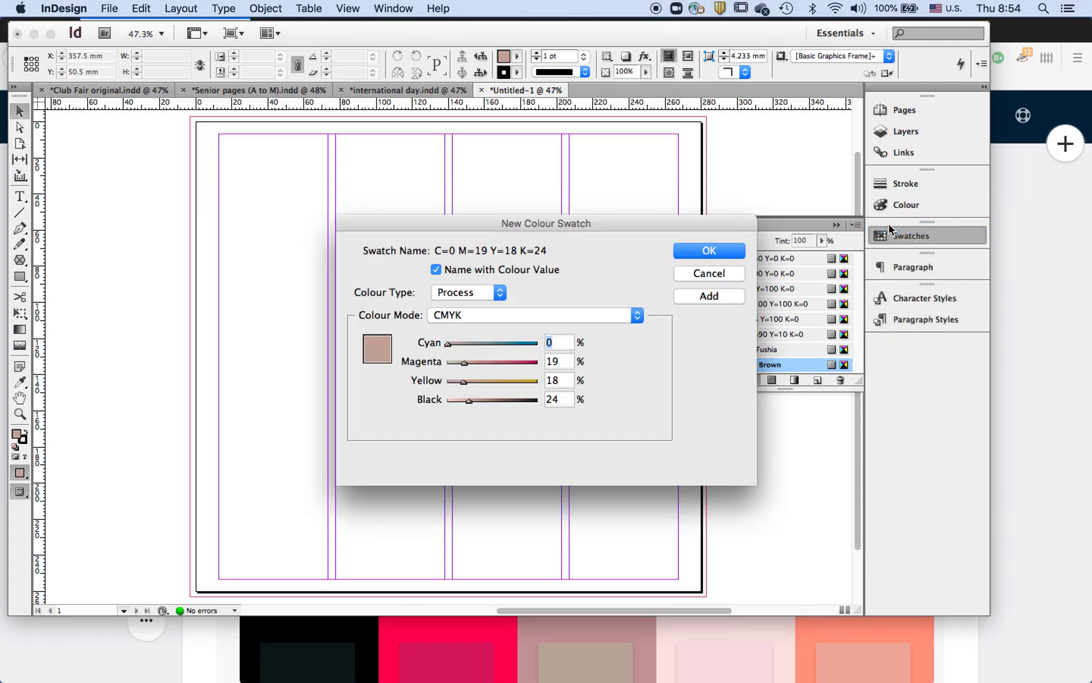
{"action": "left_click", "coordinate": [567, 364]}
{"action": "double_click", "coordinate": [556, 362]}
{"action": "type", "text": "8"}
{"action": "double_click", "coordinate": [562, 380]}
{"action": "type", "text": "8"}
{"action": "key", "text": "Tab"}
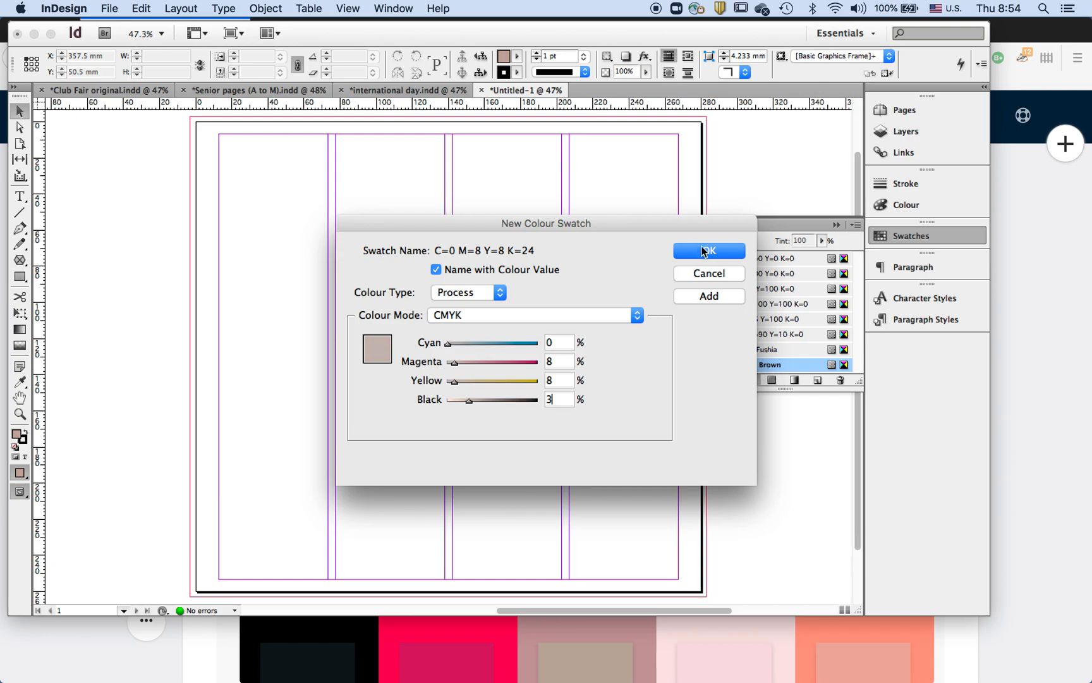
Turn off naming by colour value, name the swatch "Yearbook Light Brown" and add it to the swatches
{"action": "left_click", "coordinate": [436, 268]}
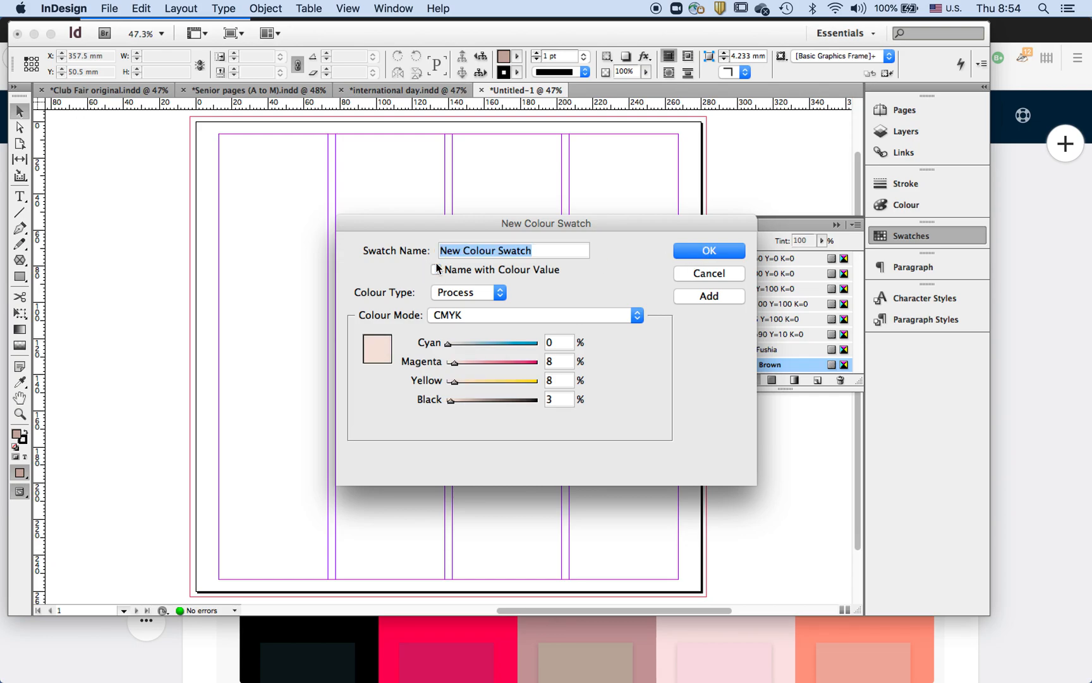
{"action": "type", "text": "yearbook"}
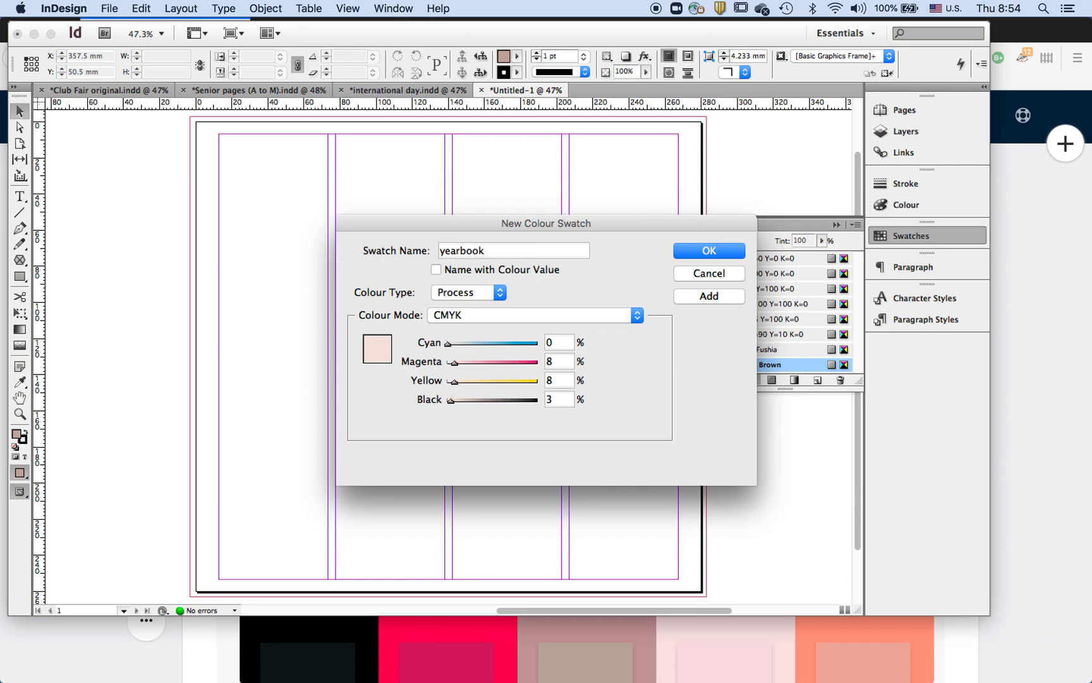
{"action": "type", "text": " LIght Brown"}
{"action": "left_click", "coordinate": [447, 251]}
{"action": "key", "text": "BackSpace"}
{"action": "type", "text": "Y"}
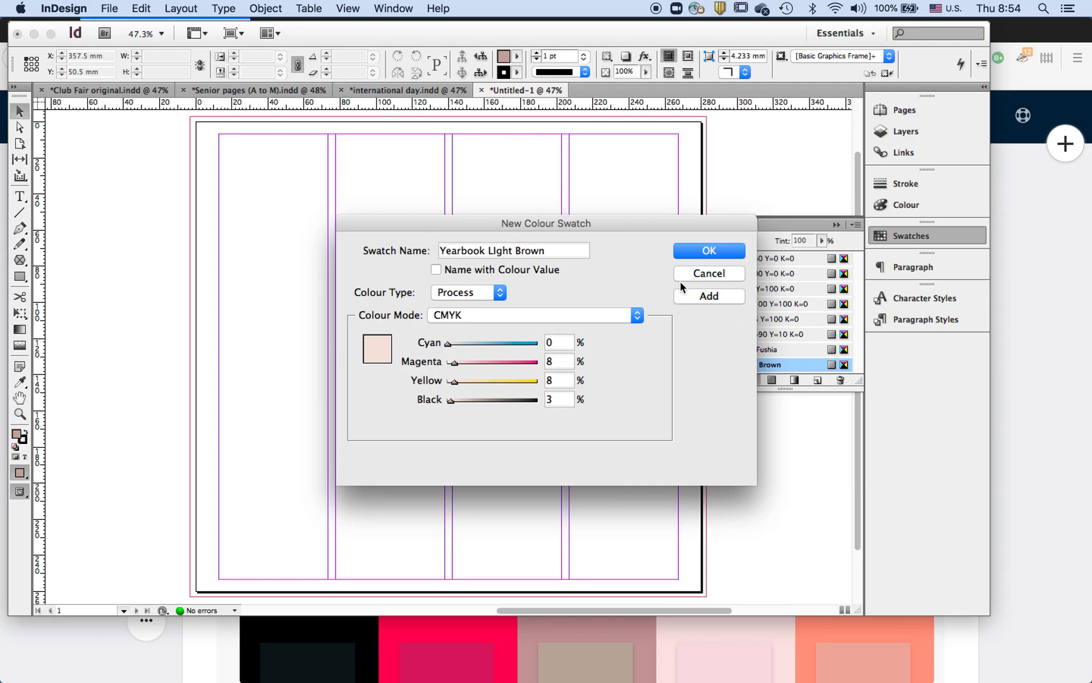
{"action": "left_click", "coordinate": [498, 251]}
{"action": "key", "text": "BackSpace"}
{"action": "type", "text": "i"}
{"action": "left_click", "coordinate": [695, 248]}
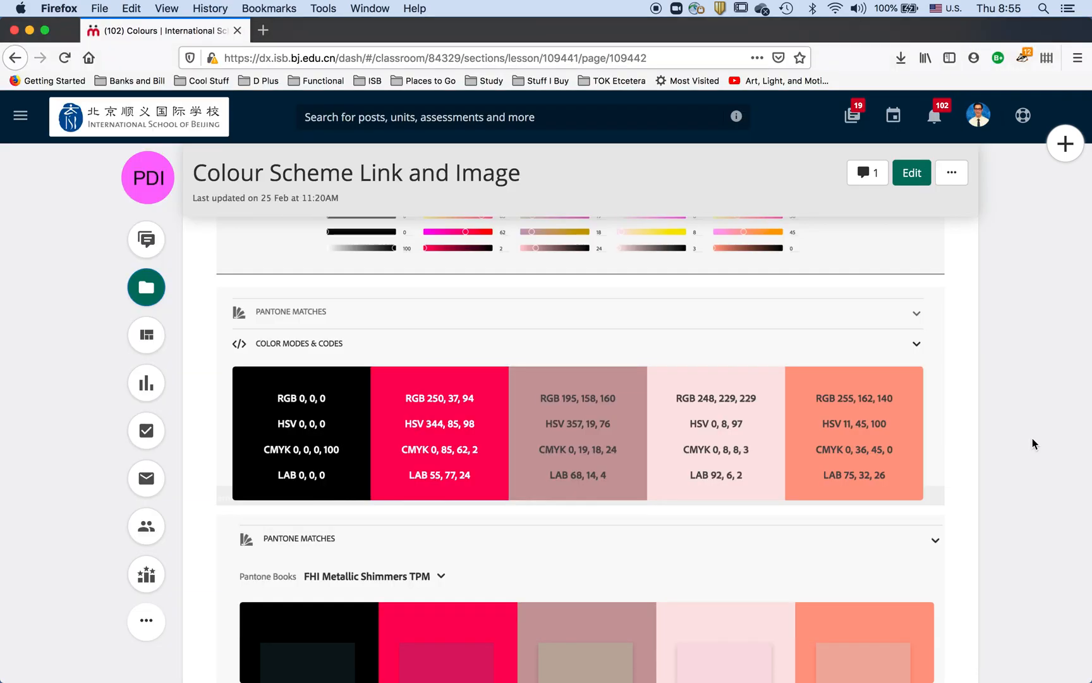
Check the CMYK code of the orange colour in Firefox and return to InDesign
{"action": "left_click", "coordinate": [1035, 444]}
{"action": "key", "text": "ctrl+Up"}
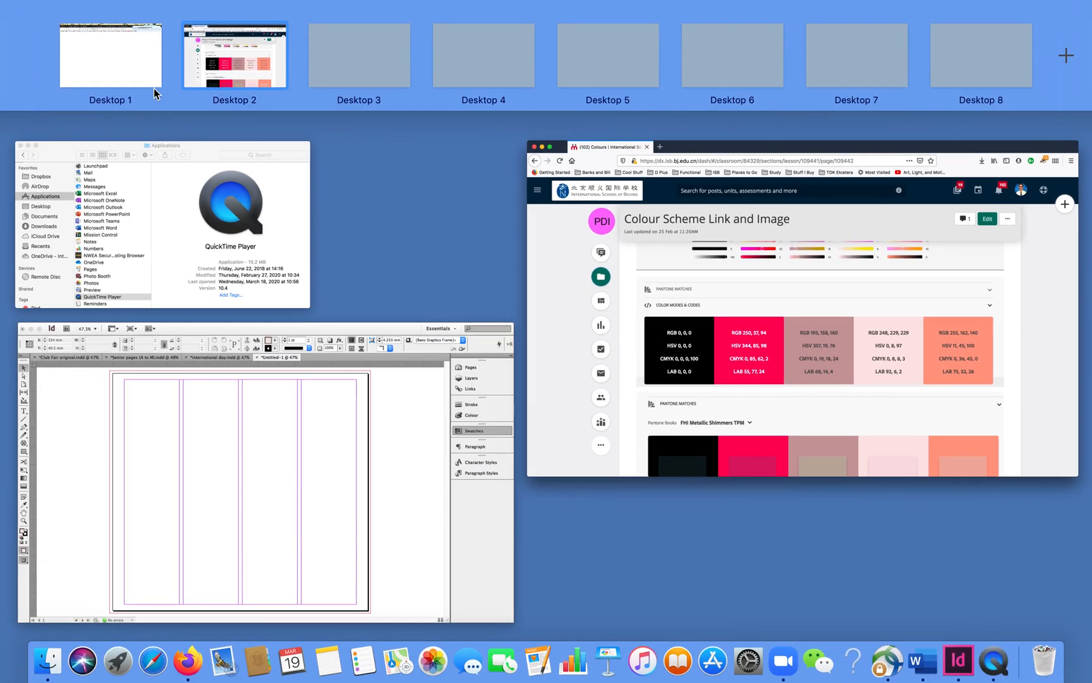
{"action": "left_click", "coordinate": [308, 405]}
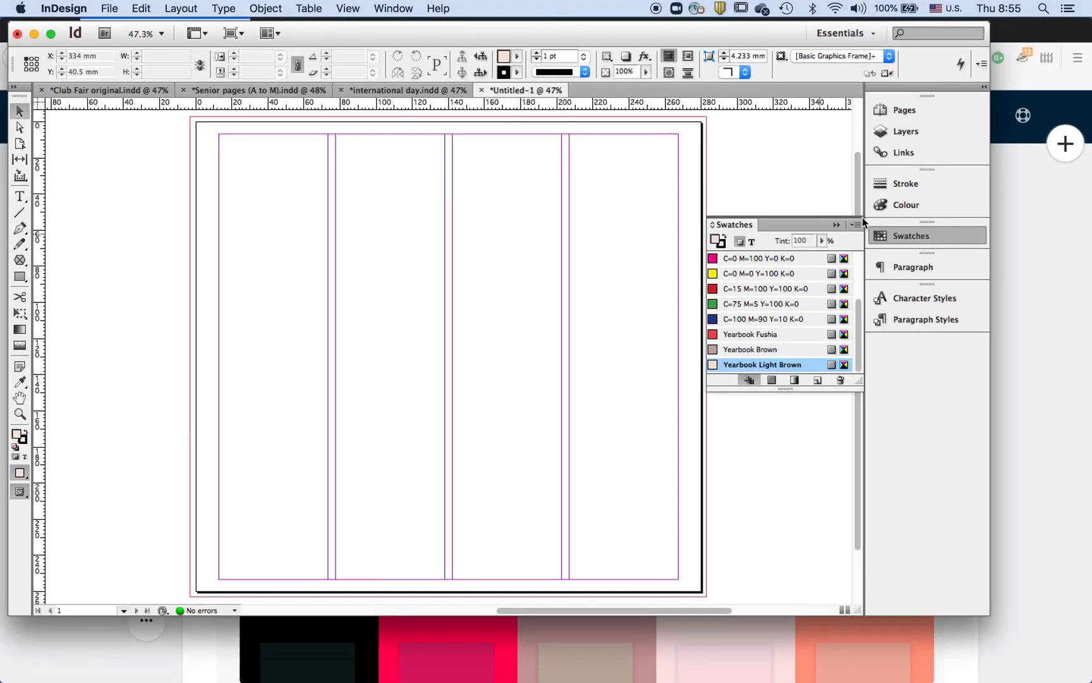
Start a new colour swatch and set its magenta to 46%
{"action": "left_click", "coordinate": [858, 225]}
{"action": "left_click", "coordinate": [900, 226]}
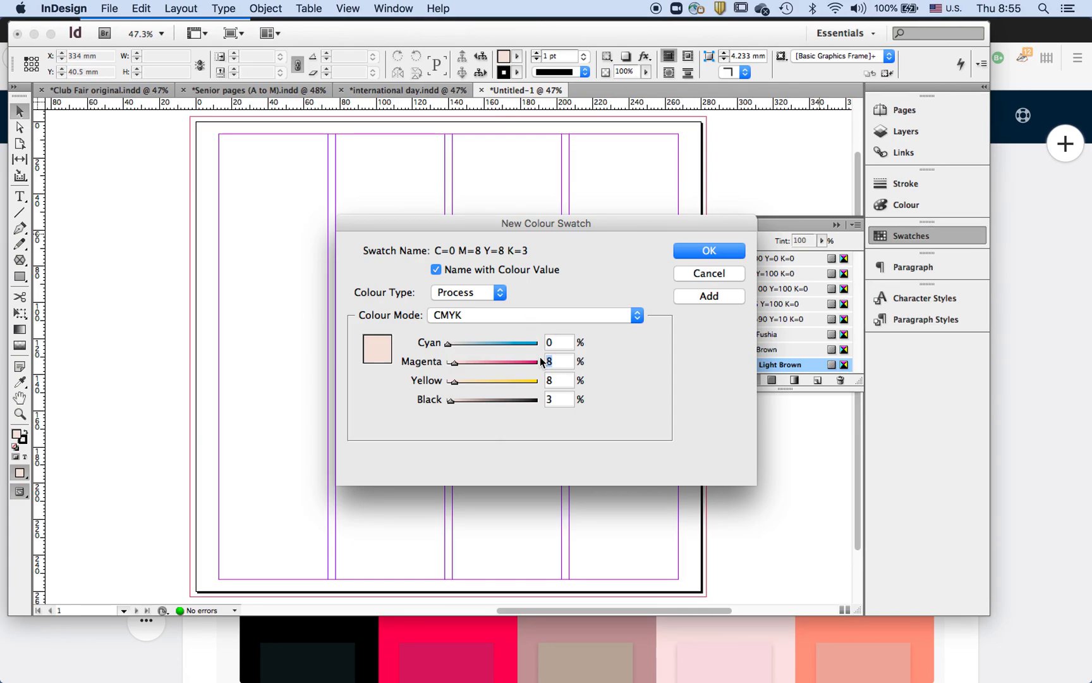
{"action": "type", "text": "46"}
{"action": "left_click_drag", "start_coordinate": [555, 379], "coordinate": [536, 382]}
Recheck the orange colour's CMYK values in Firefox and return to the new swatch settings in InDesign
{"action": "left_click", "coordinate": [1030, 363]}
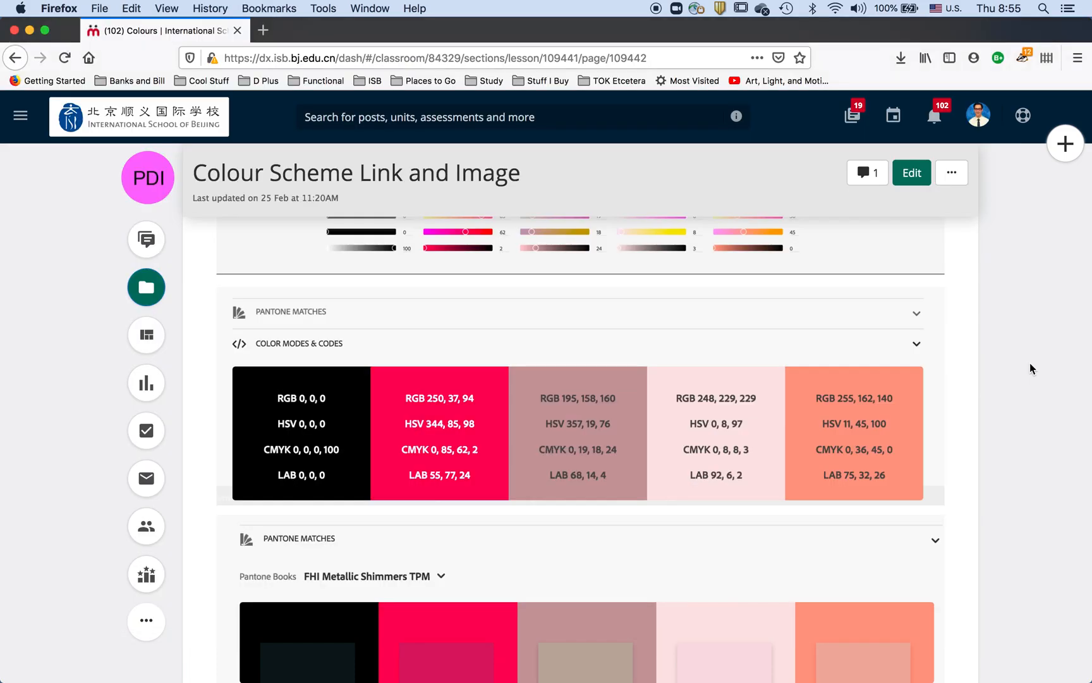
{"action": "key", "text": "ctrl+Up"}
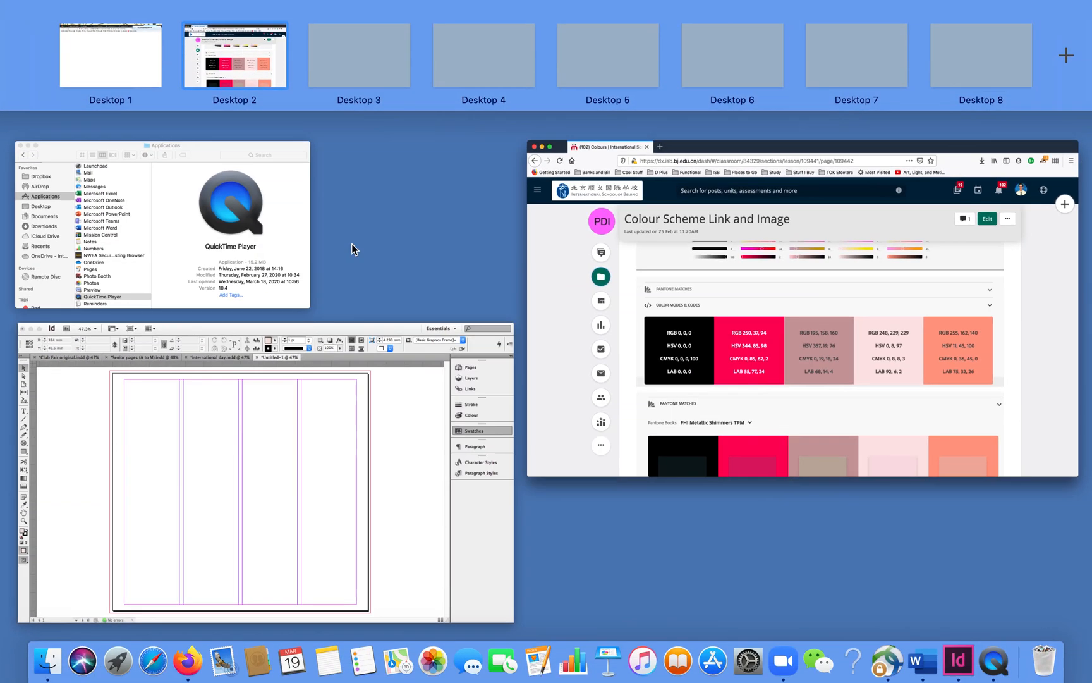
{"action": "left_click", "coordinate": [412, 446]}
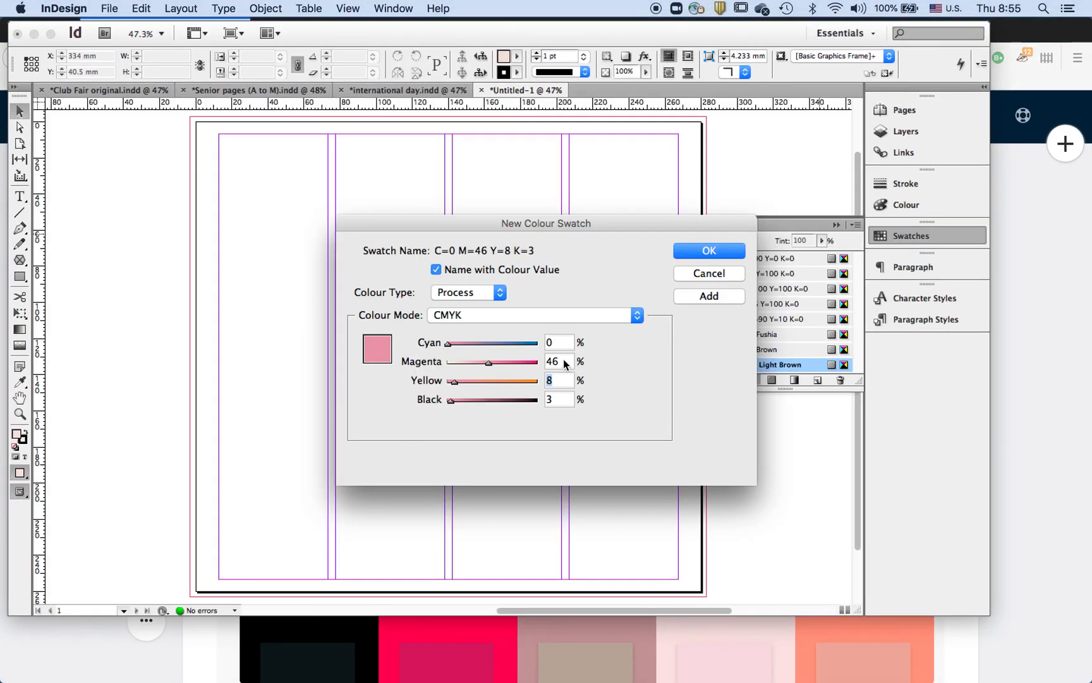
Set the swatch's magenta to 36%, yellow to 45% and black to 0%
{"action": "type", "text": "36"}
{"action": "key", "text": "Tab"}
{"action": "type", "text": "45"}
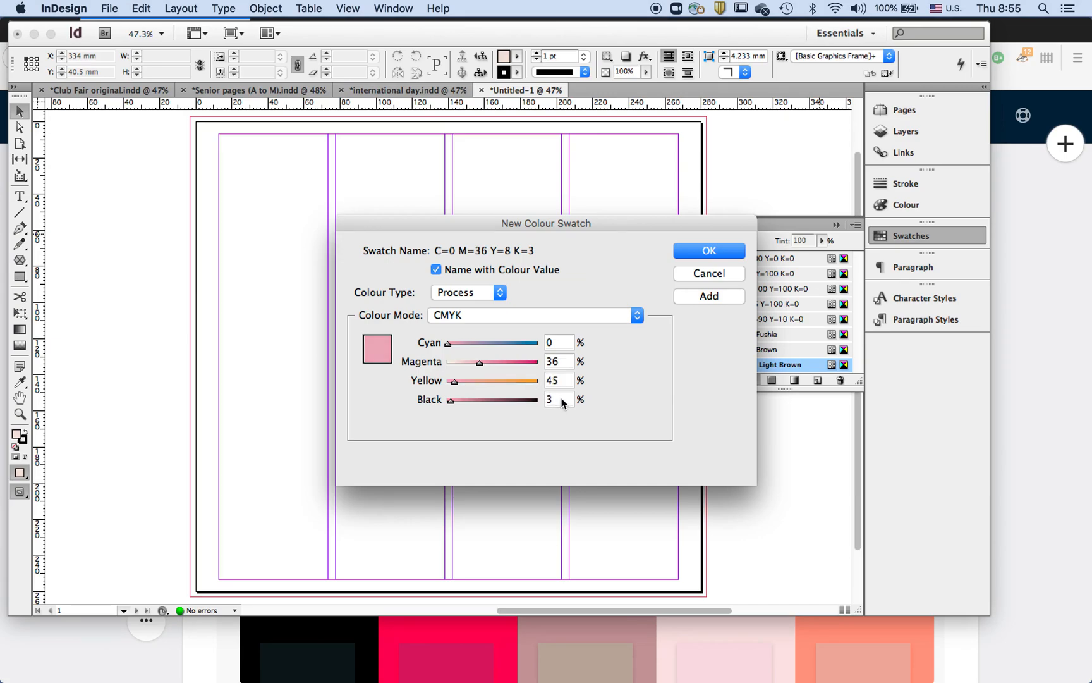
{"action": "double_click", "coordinate": [551, 399]}
{"action": "type", "text": "0"}
Turn off naming by colour value, name the swatch "Yearbook Orange" and add it to the swatches
{"action": "left_click", "coordinate": [436, 270]}
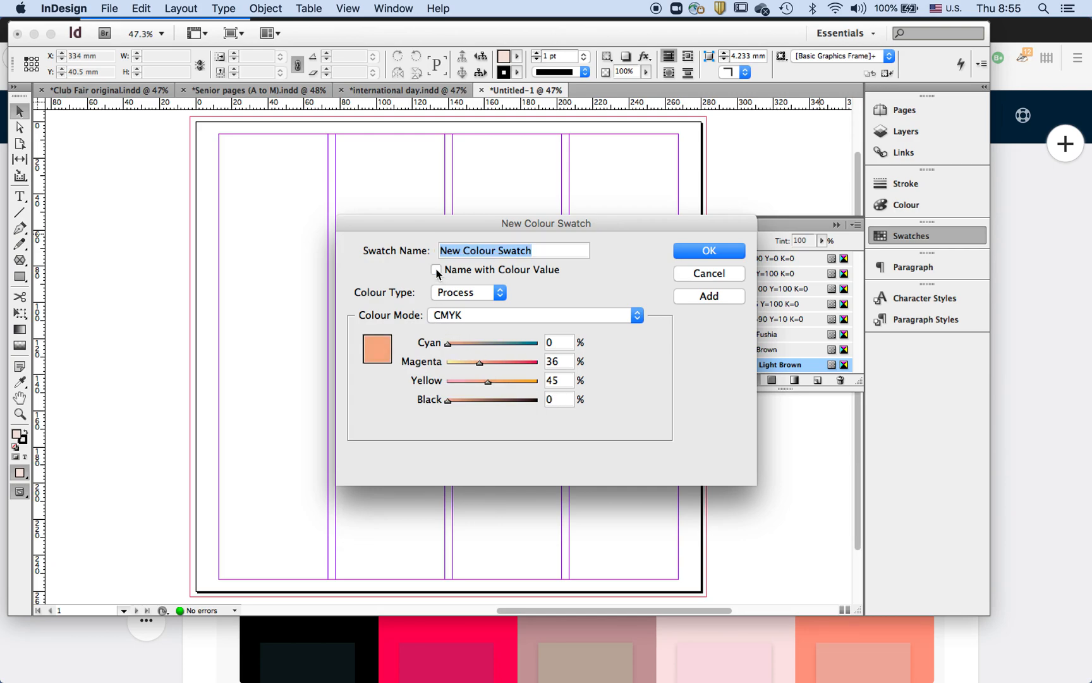
{"action": "type", "text": "Yearbook Orange"}
{"action": "left_click", "coordinate": [719, 251]}
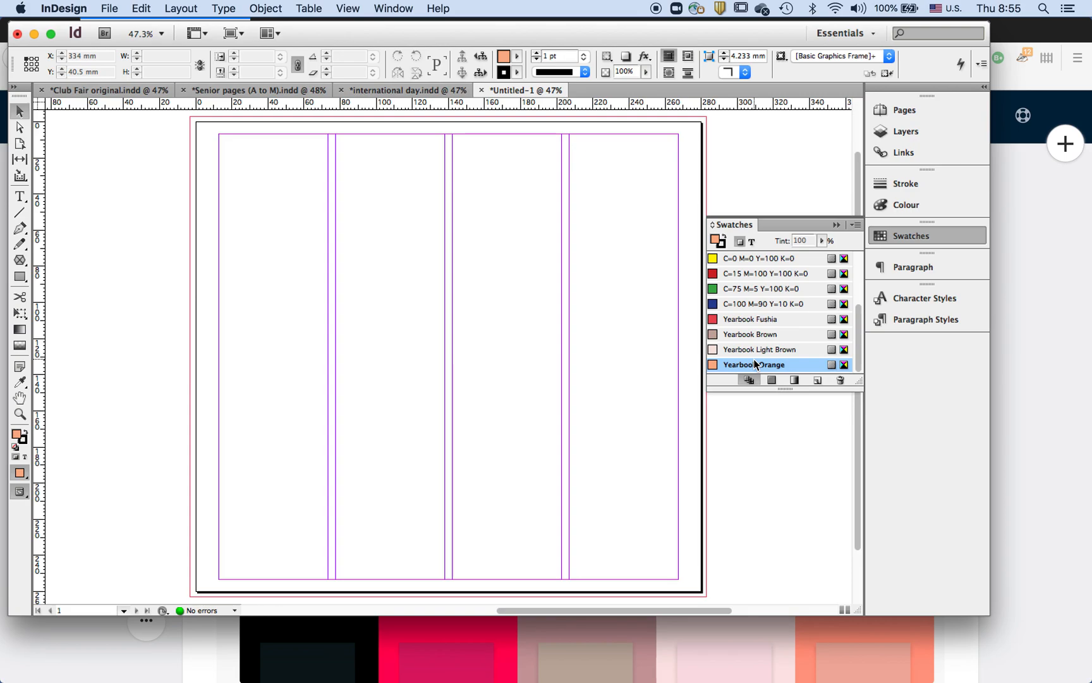
Show the paragraph styles, switch to Firefox and open the Fonts unit in the class materials' design brief section
{"action": "left_click", "coordinate": [938, 321]}
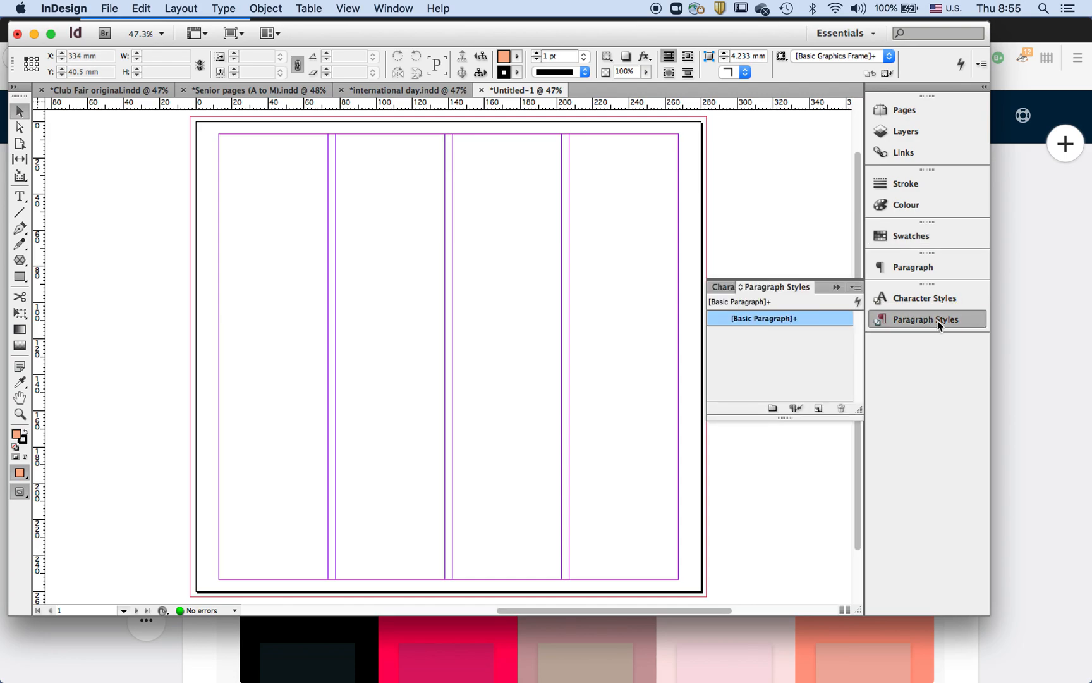
{"action": "left_click", "coordinate": [1022, 308]}
{"action": "scroll", "coordinate": [439, 432], "scroll_direction": "up", "scroll_amount": 3}
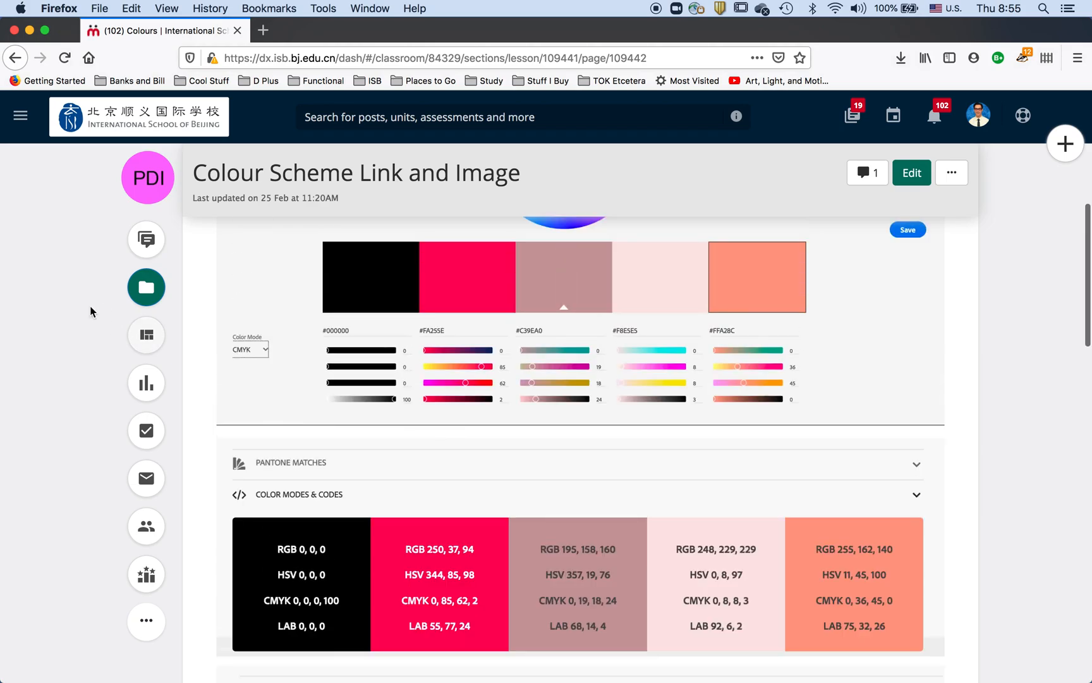
{"action": "left_click", "coordinate": [150, 292]}
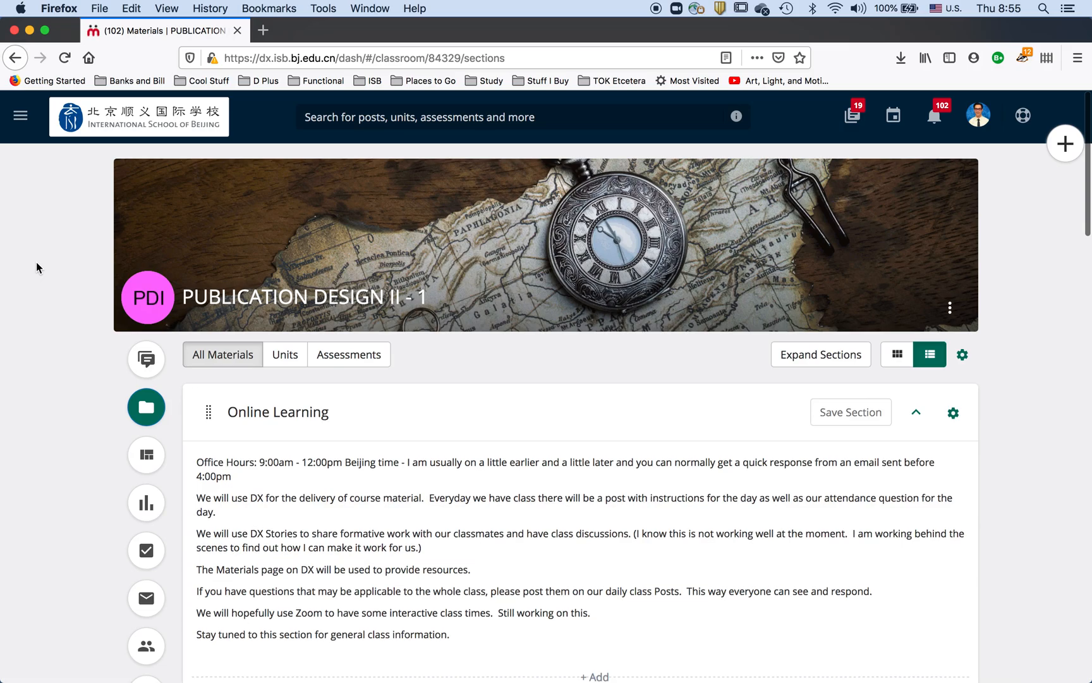
{"action": "scroll", "coordinate": [36, 262], "scroll_direction": "down", "scroll_amount": 5}
{"action": "scroll", "coordinate": [36, 262], "scroll_direction": "down", "scroll_amount": 6}
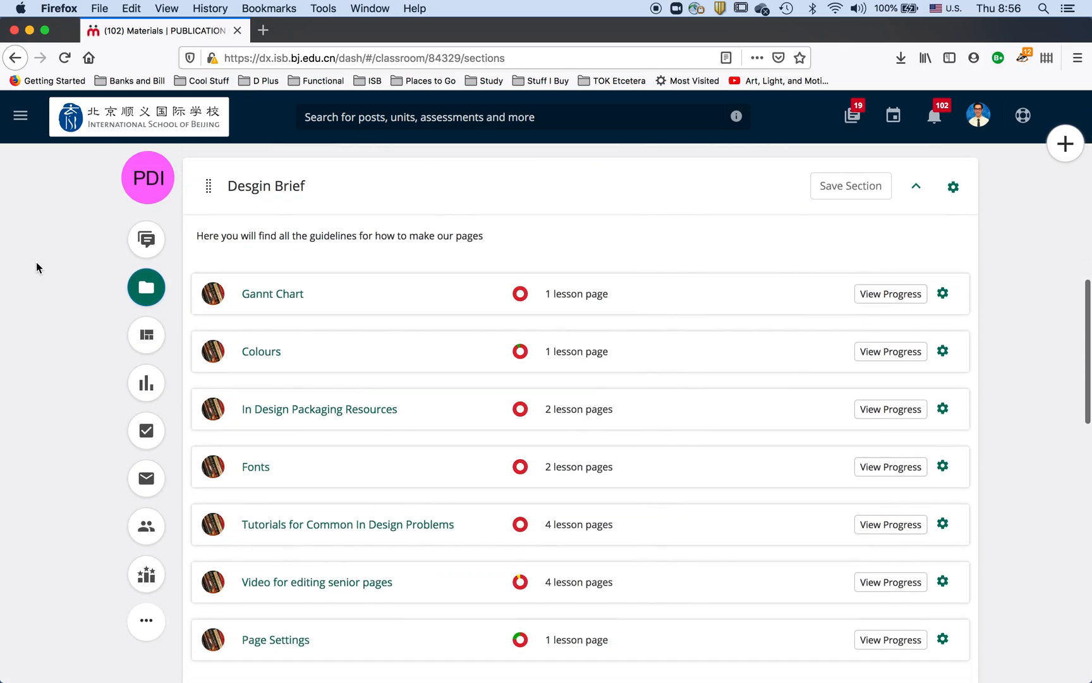
{"action": "left_click", "coordinate": [259, 309]}
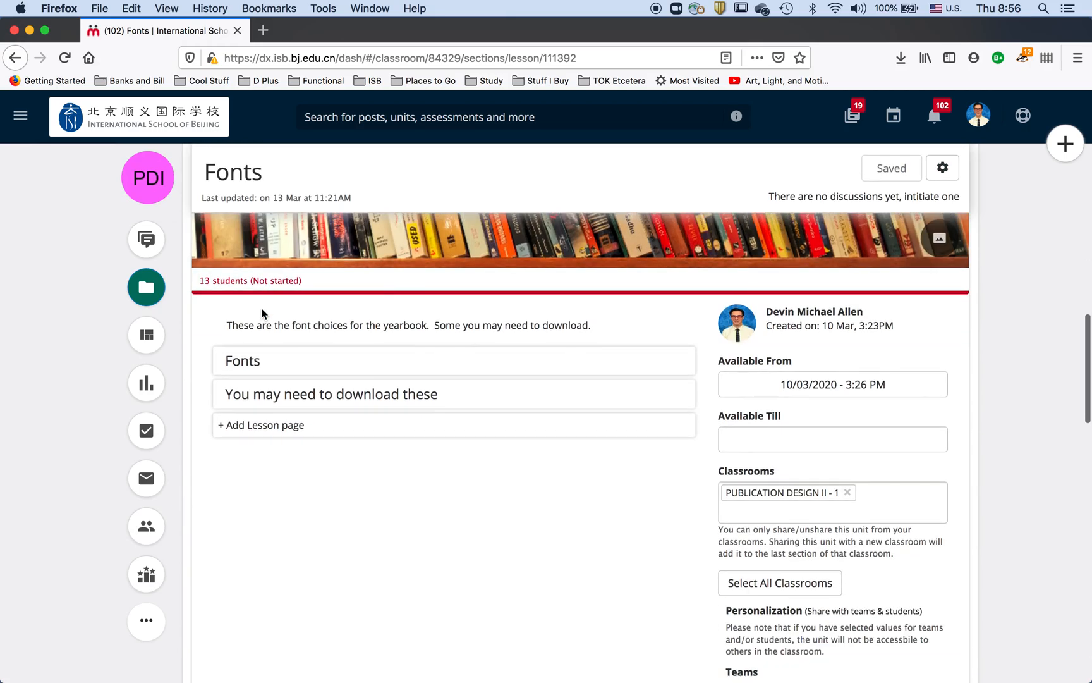
{"action": "left_click", "coordinate": [303, 378]}
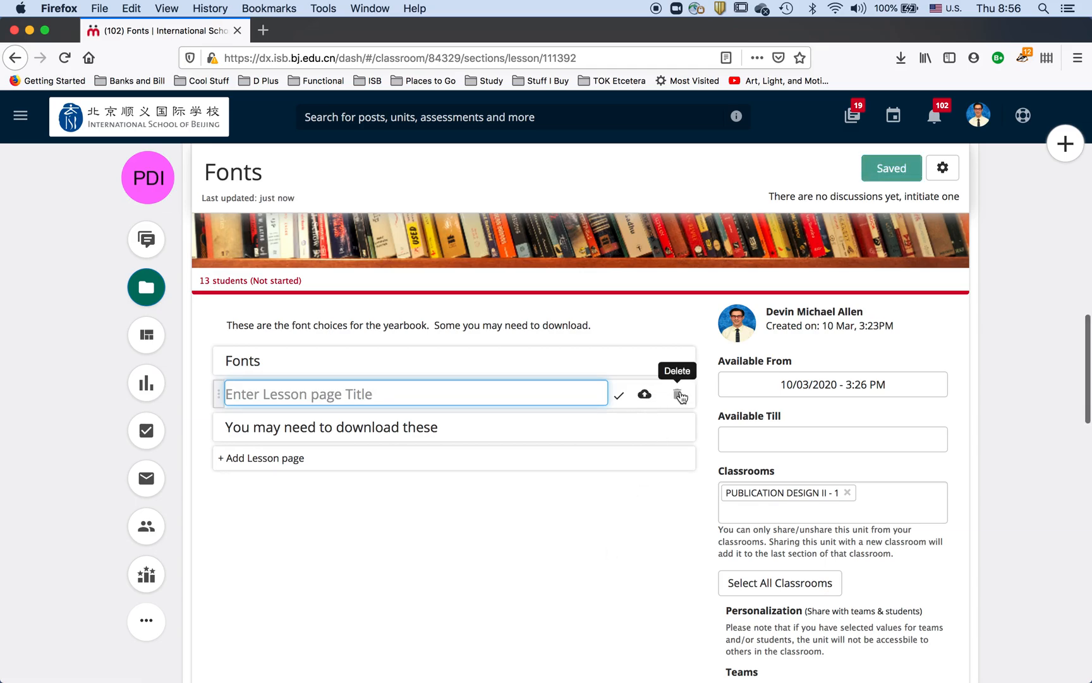
{"action": "left_click", "coordinate": [679, 394]}
{"action": "left_click", "coordinate": [719, 219]}
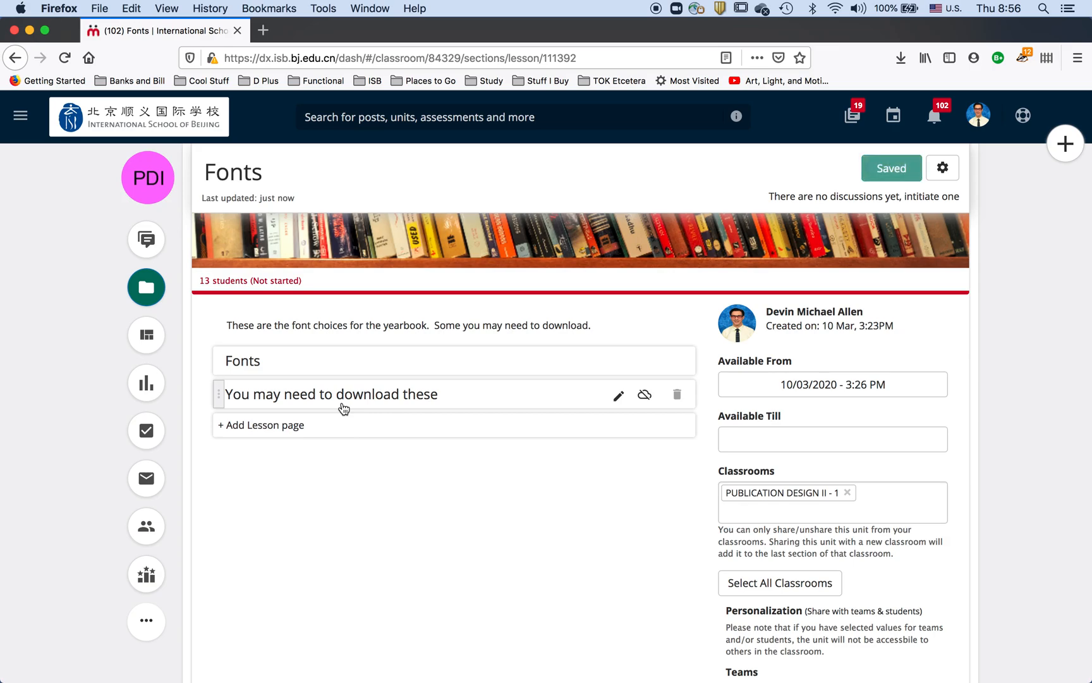
Open the Fonts lesson page, read the yearbook's headline and body font list, and return to InDesign
{"action": "left_click", "coordinate": [266, 360]}
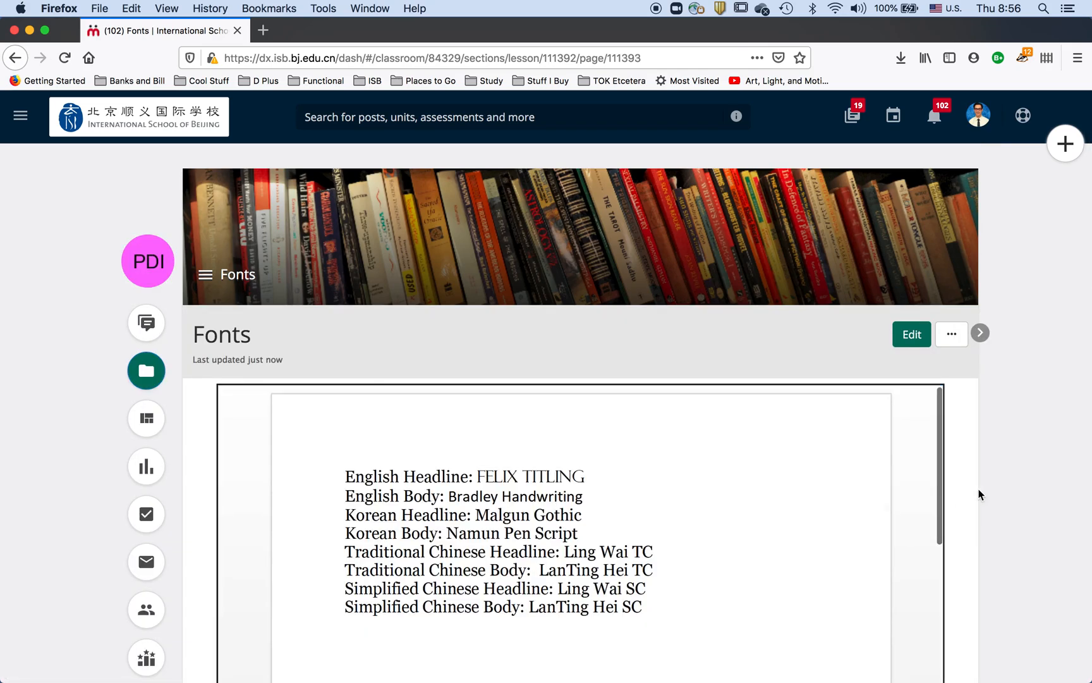
{"action": "scroll", "coordinate": [979, 495], "scroll_direction": "down", "scroll_amount": 2}
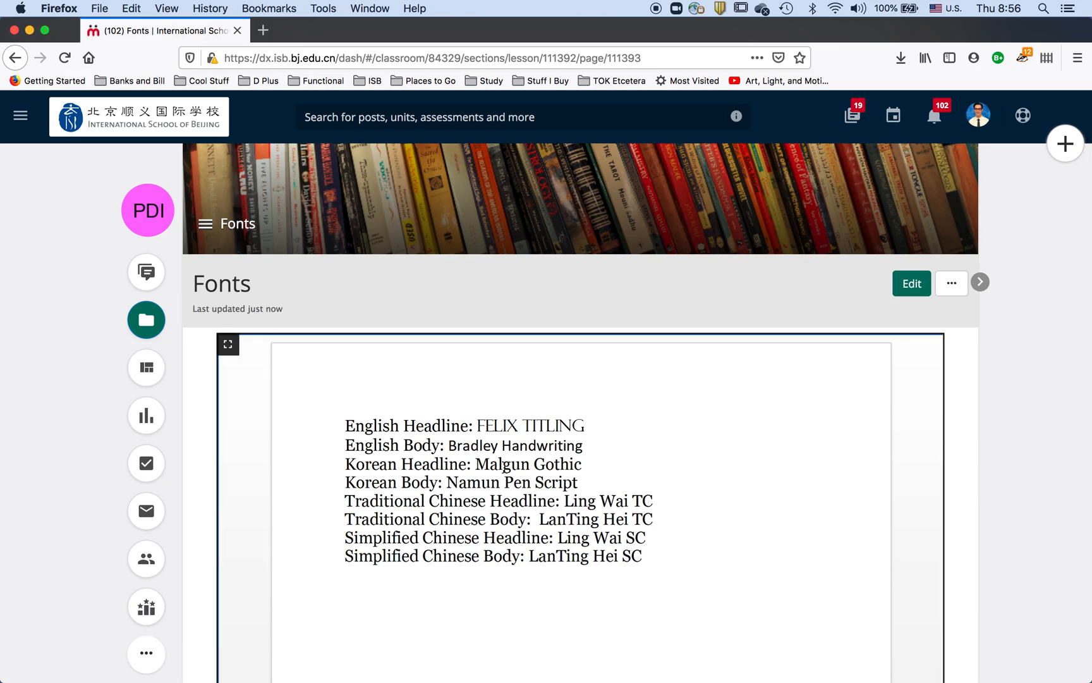
{"action": "scroll", "coordinate": [504, 468], "scroll_direction": "down", "scroll_amount": 2}
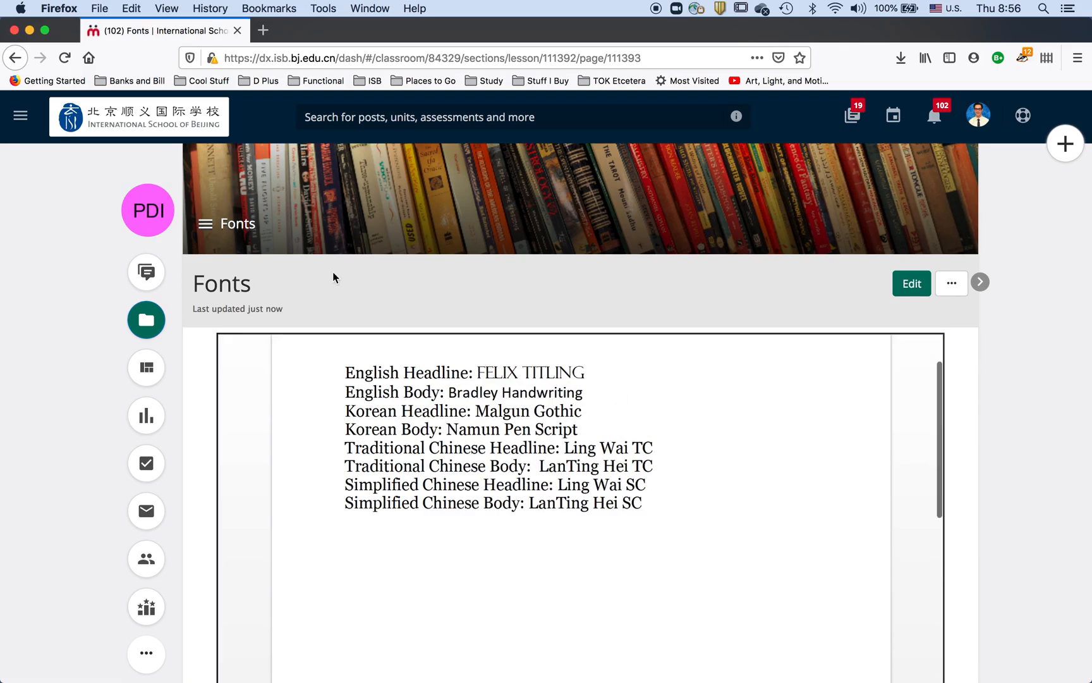
{"action": "mouse_move", "coordinate": [3, 3]}
{"action": "left_click", "coordinate": [266, 468]}
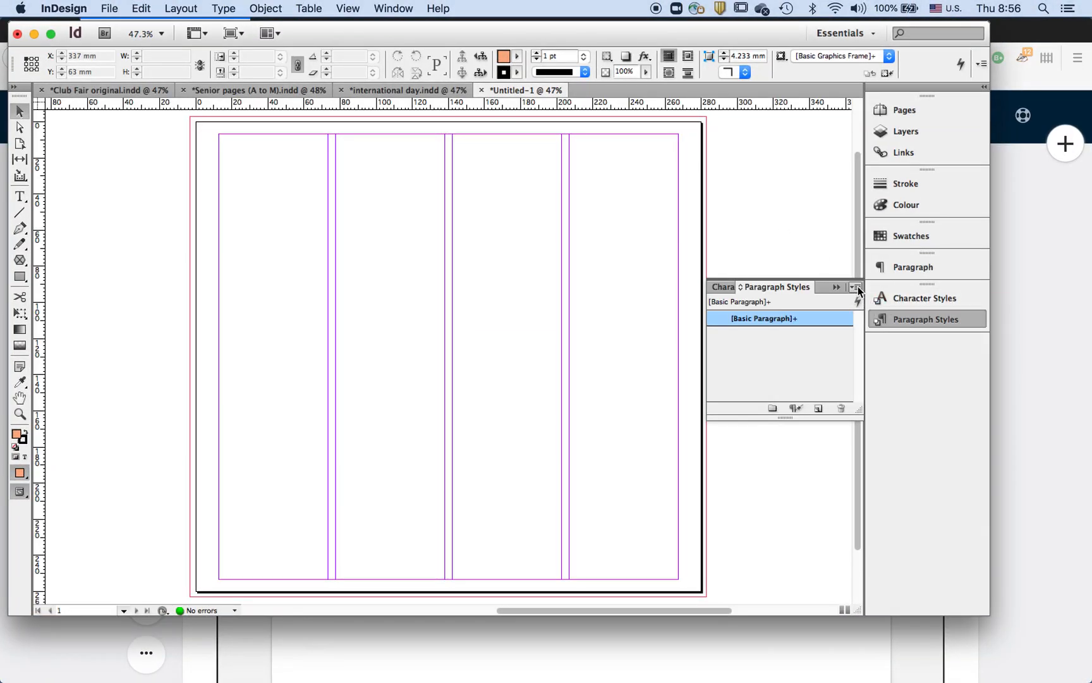
Start a new paragraph style named "English Headline"
{"action": "left_click", "coordinate": [856, 288]}
{"action": "left_click", "coordinate": [777, 290]}
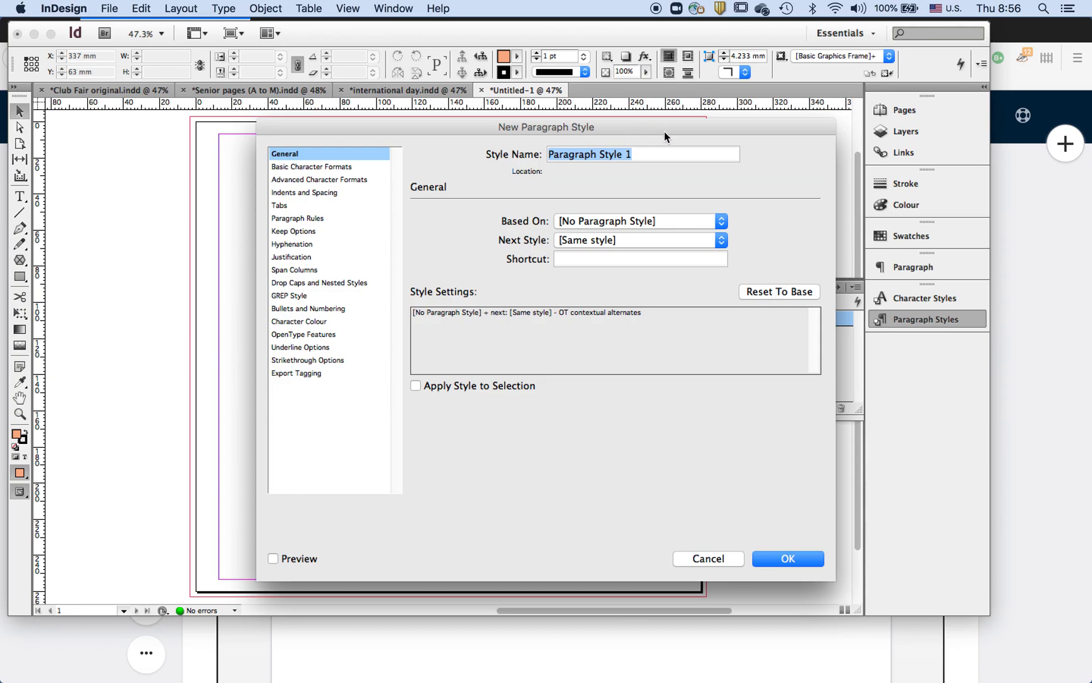
{"action": "type", "text": "English "}
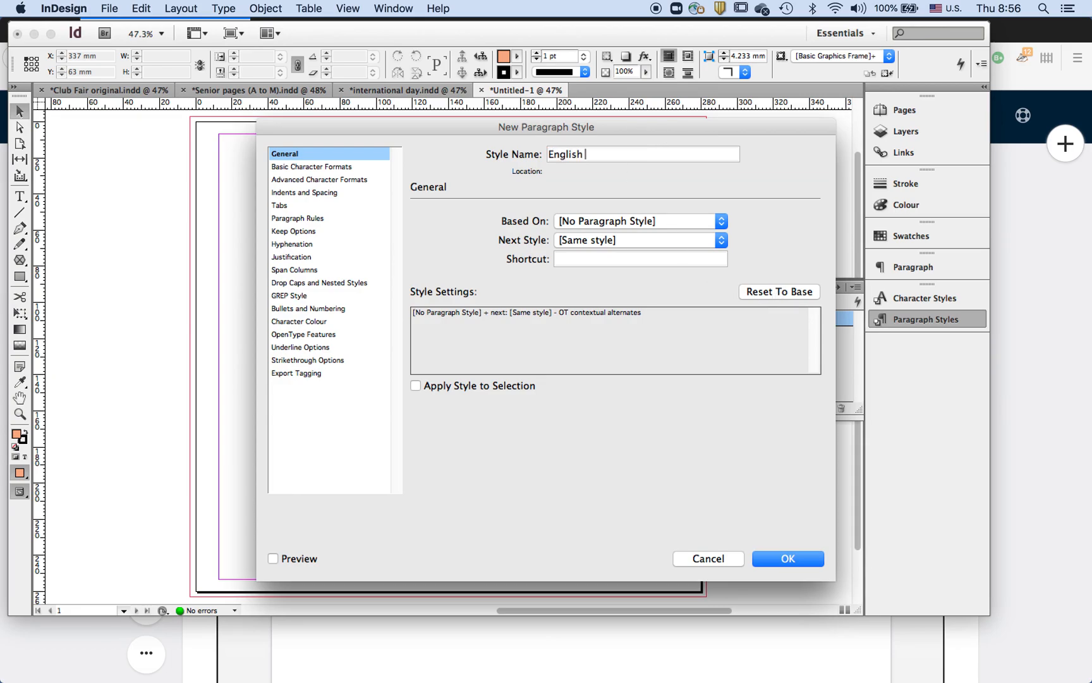
{"action": "type", "text": "Headline"}
Set the English Headline style's font family to Felix Titling
{"action": "left_click", "coordinate": [329, 166]}
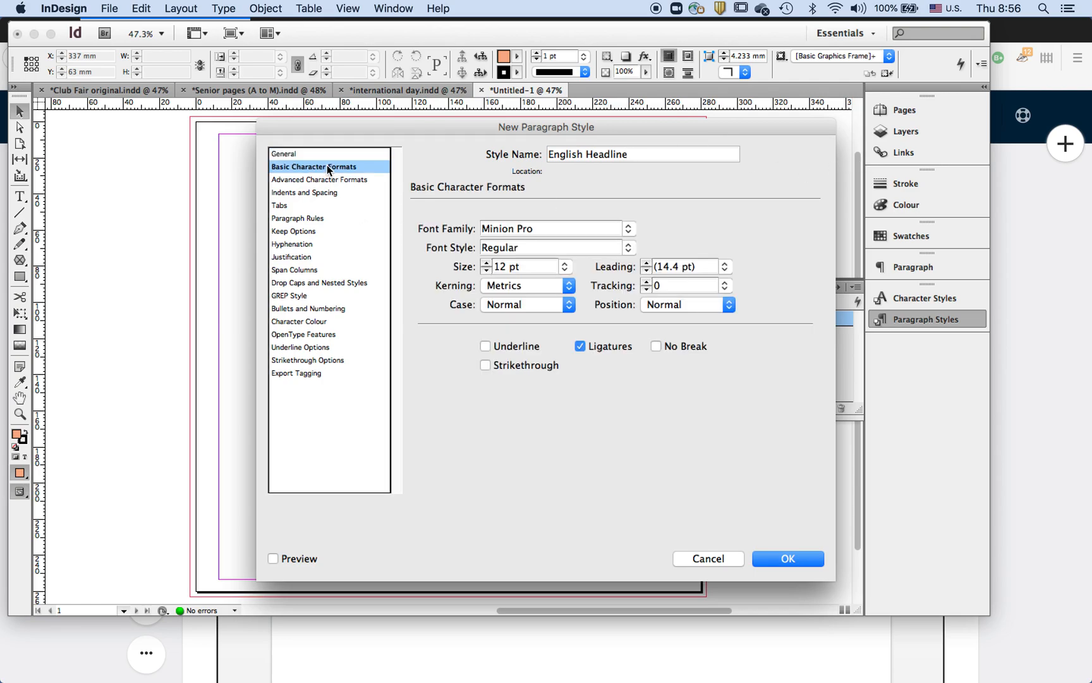
{"action": "left_click", "coordinate": [629, 229]}
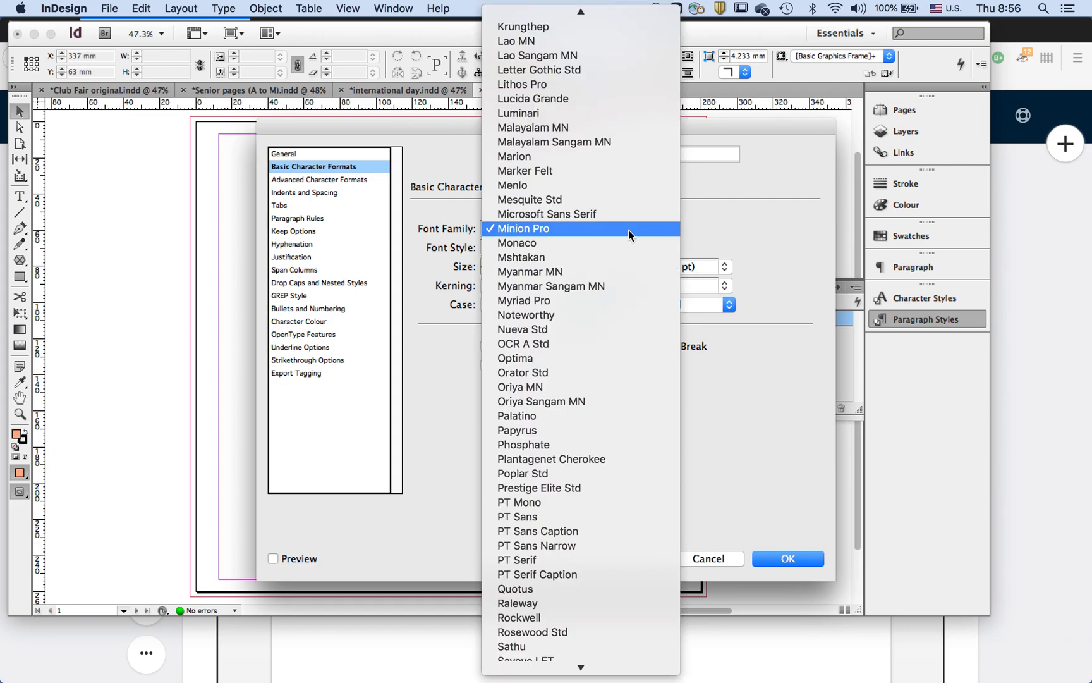
{"action": "scroll", "coordinate": [628, 230], "scroll_direction": "up", "scroll_amount": 10}
{"action": "scroll", "coordinate": [629, 231], "scroll_direction": "up", "scroll_amount": 9}
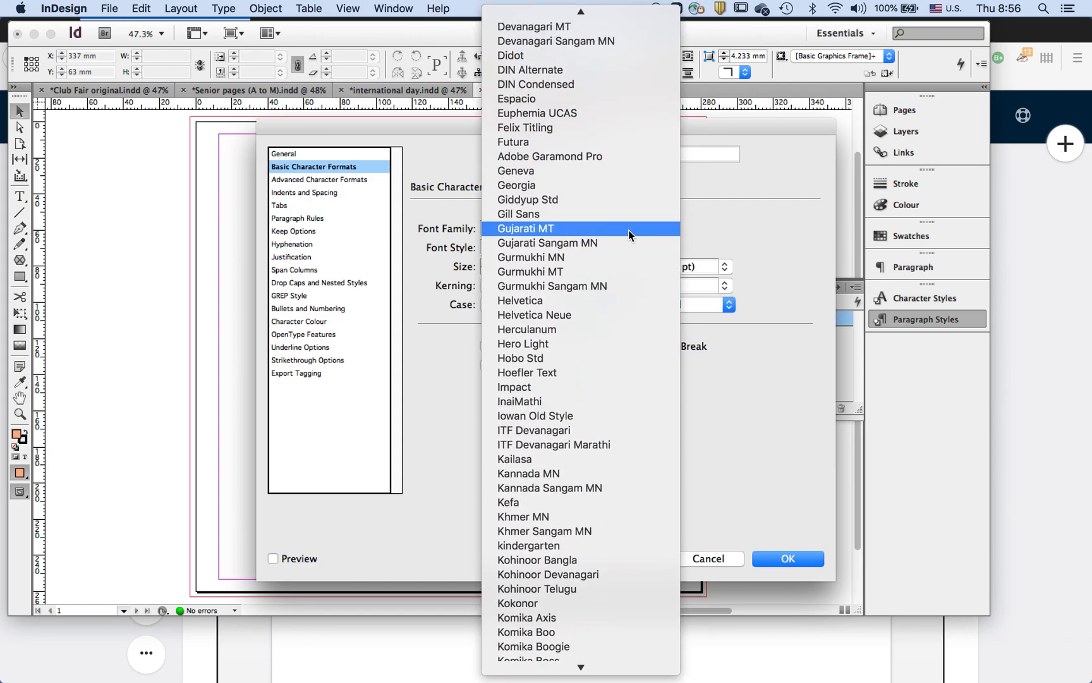
{"action": "left_click", "coordinate": [572, 132]}
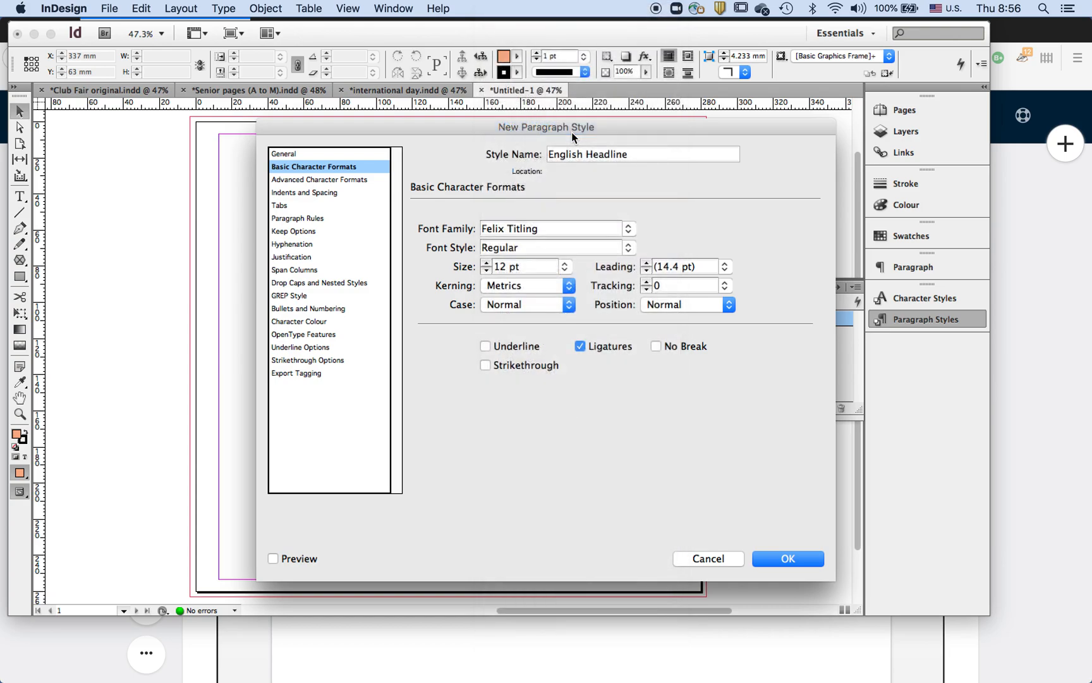
Turn off hyphenation for the English Headline style and save the style
{"action": "left_click", "coordinate": [293, 246]}
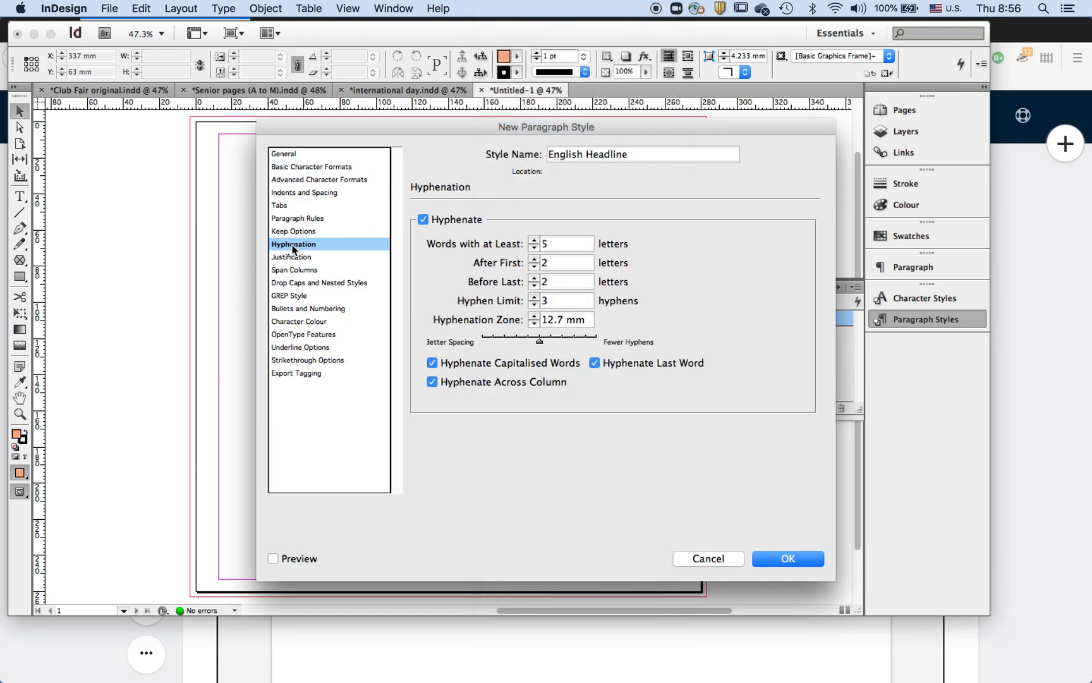
{"action": "left_click", "coordinate": [423, 219]}
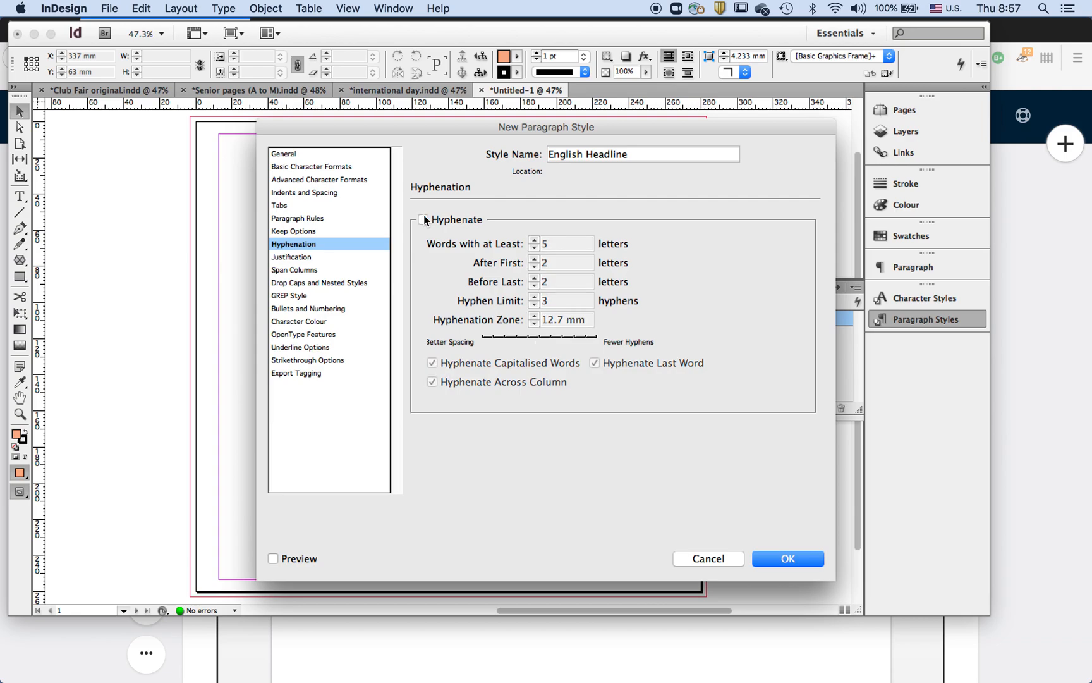
{"action": "left_click", "coordinate": [301, 259]}
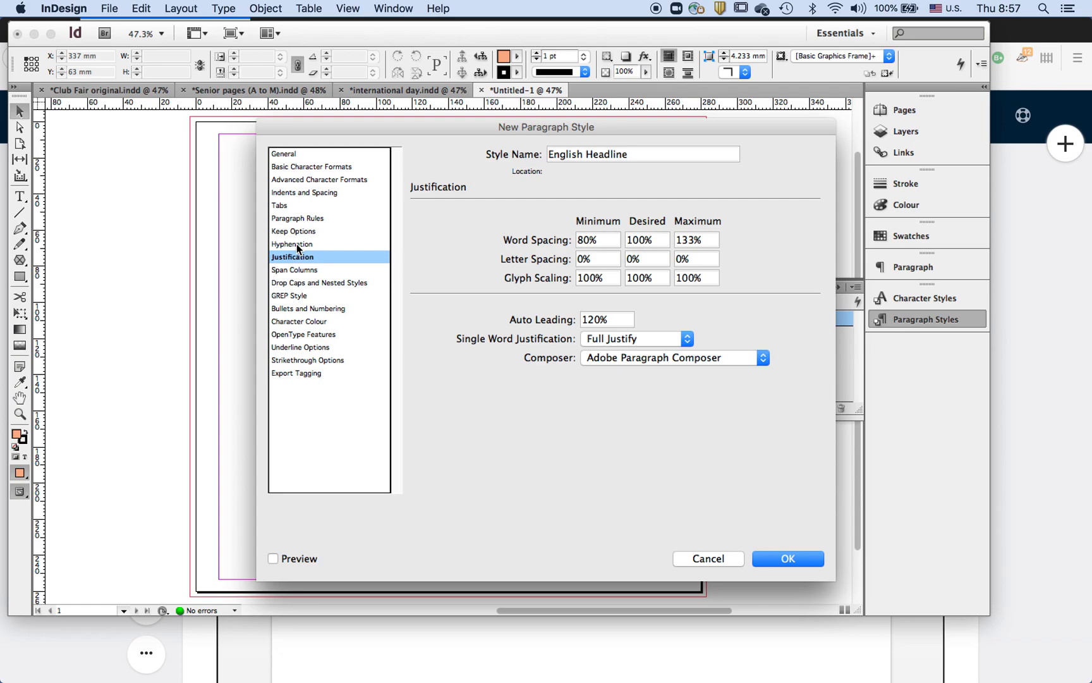
{"action": "left_click", "coordinate": [296, 245]}
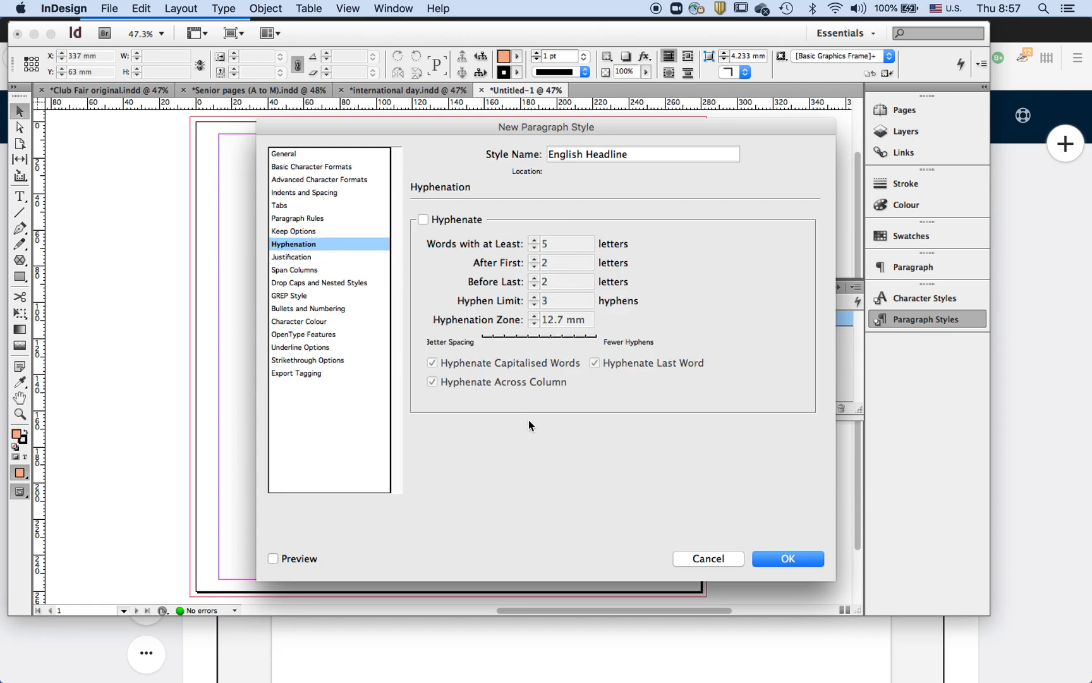
{"action": "left_click", "coordinate": [796, 560]}
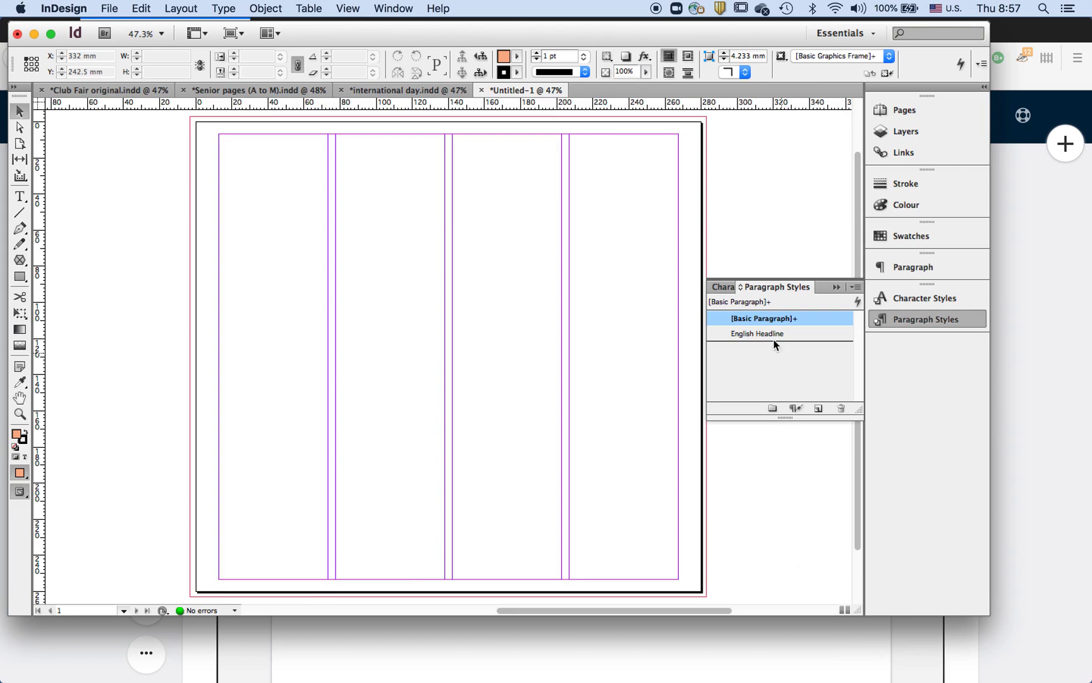
Recheck the yearbook font list in Firefox and return to the paragraph styles in InDesign
{"action": "left_click", "coordinate": [1035, 293]}
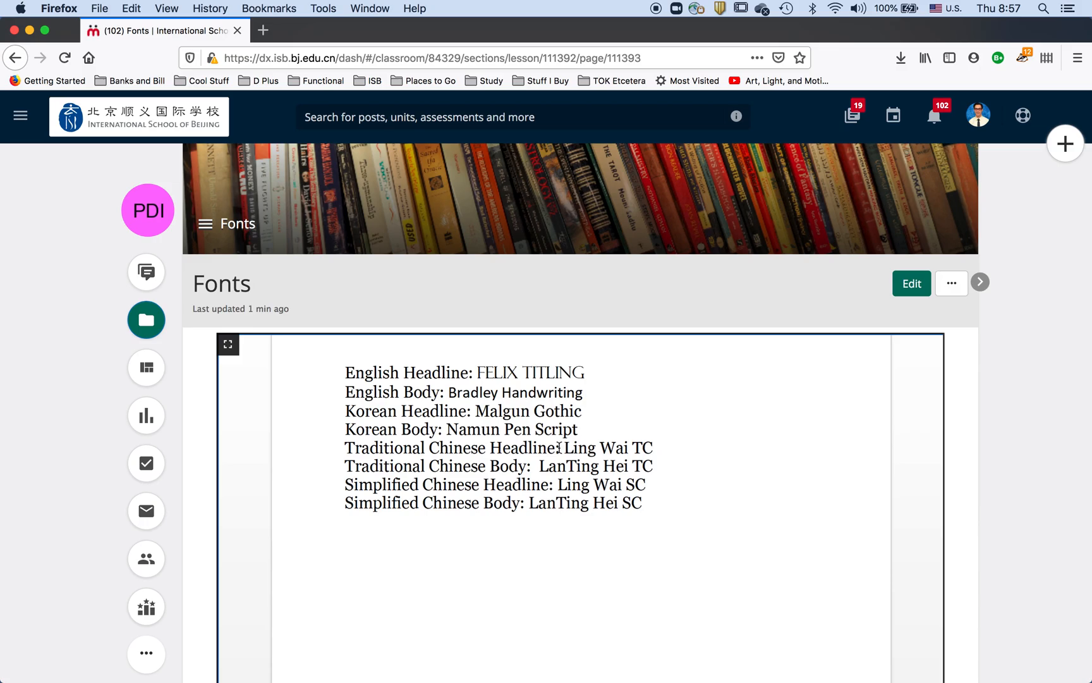
{"action": "key", "text": "ctrl+Up"}
{"action": "left_click", "coordinate": [367, 395]}
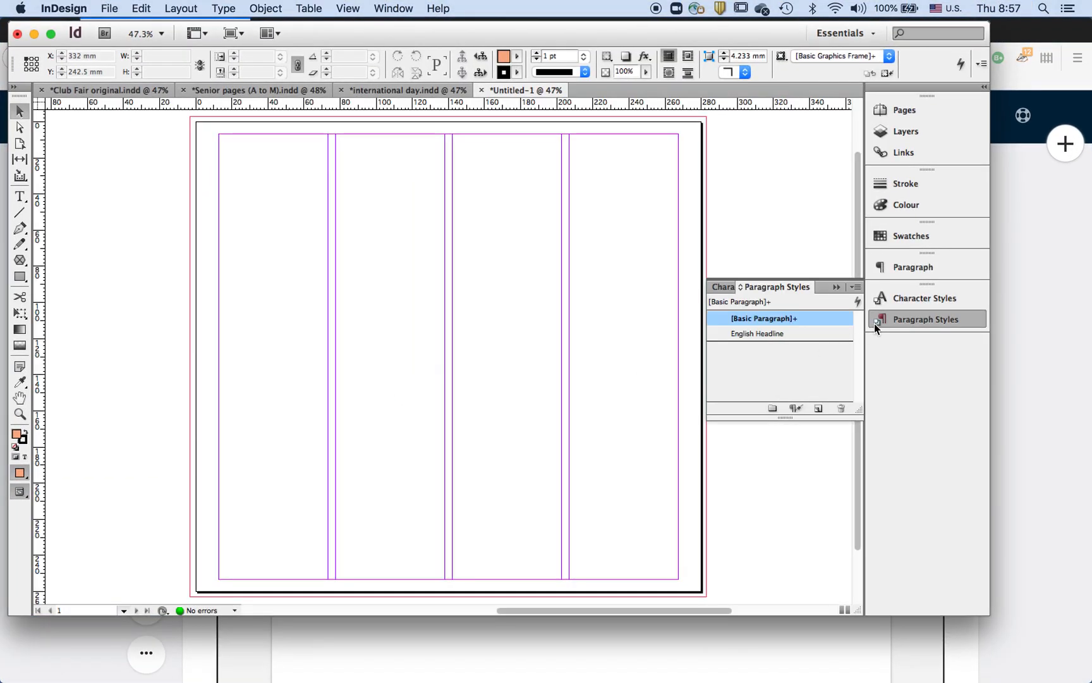
Start a new paragraph style named "Traditional Chinese Headline"
{"action": "left_click", "coordinate": [856, 286]}
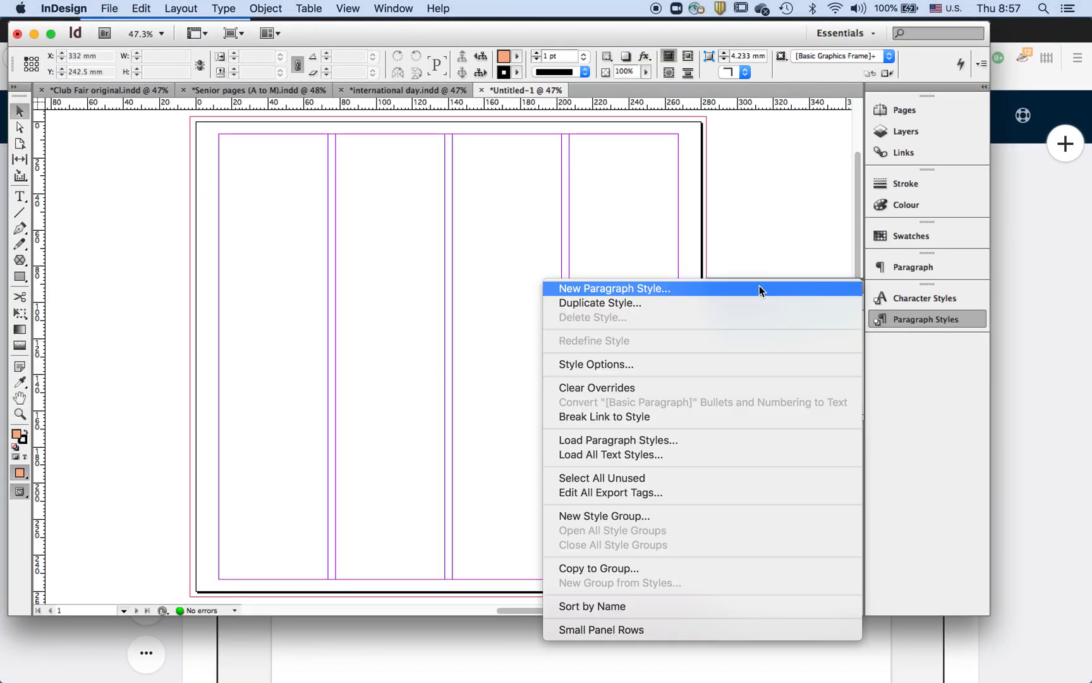
{"action": "left_click", "coordinate": [703, 290]}
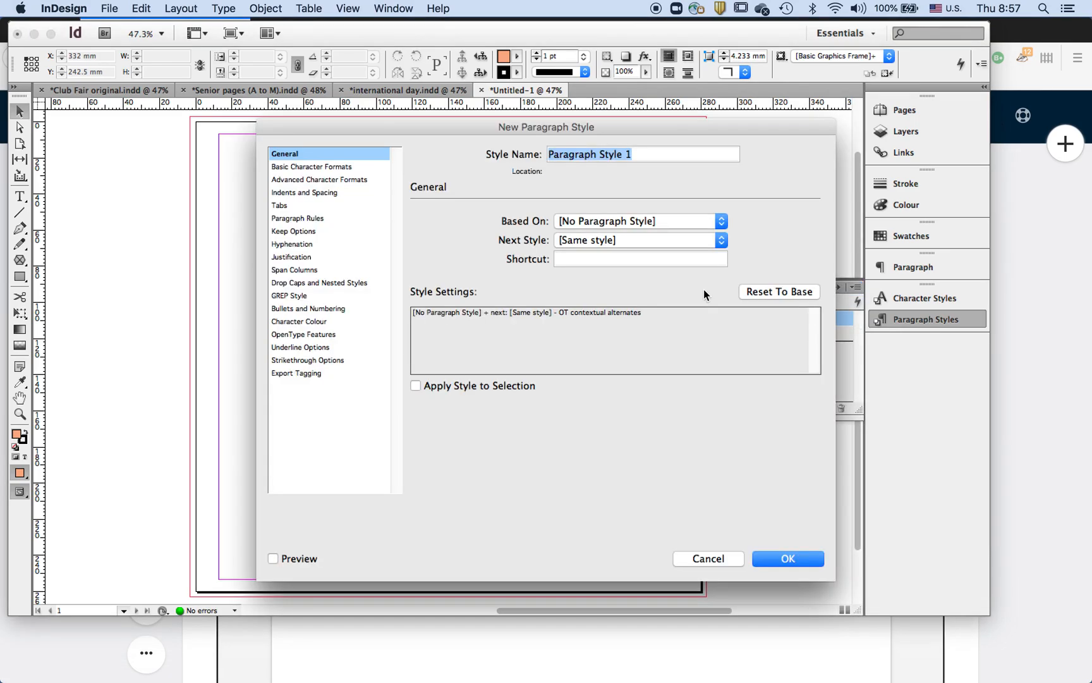
{"action": "type", "text": "Chinese Headline"}
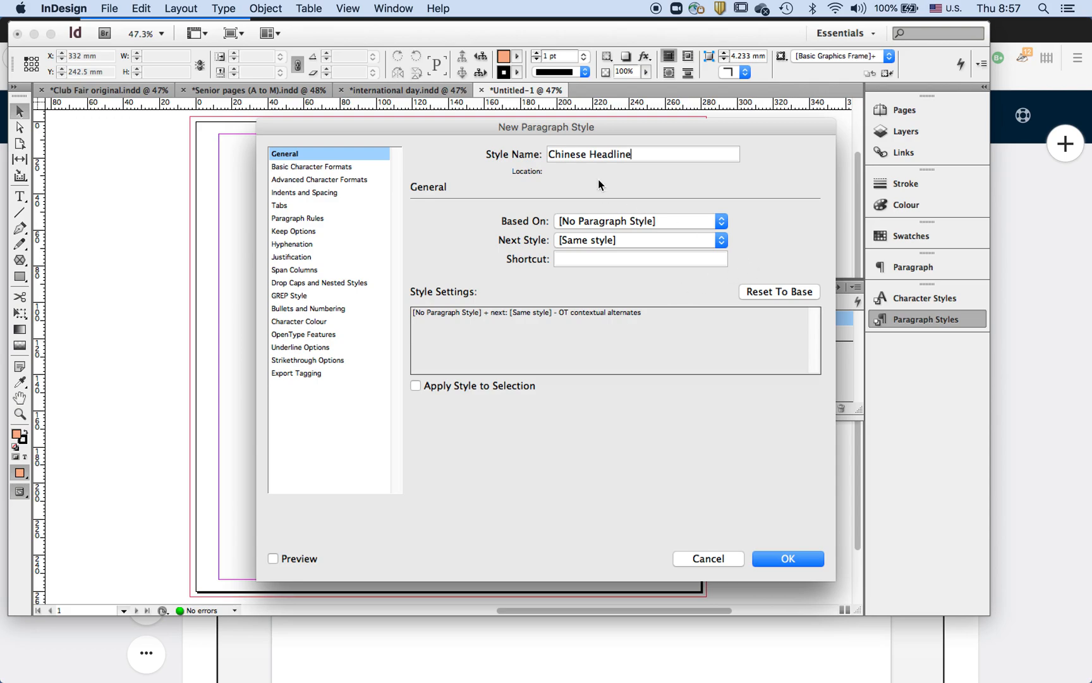
{"action": "type", "text": "Traditional"}
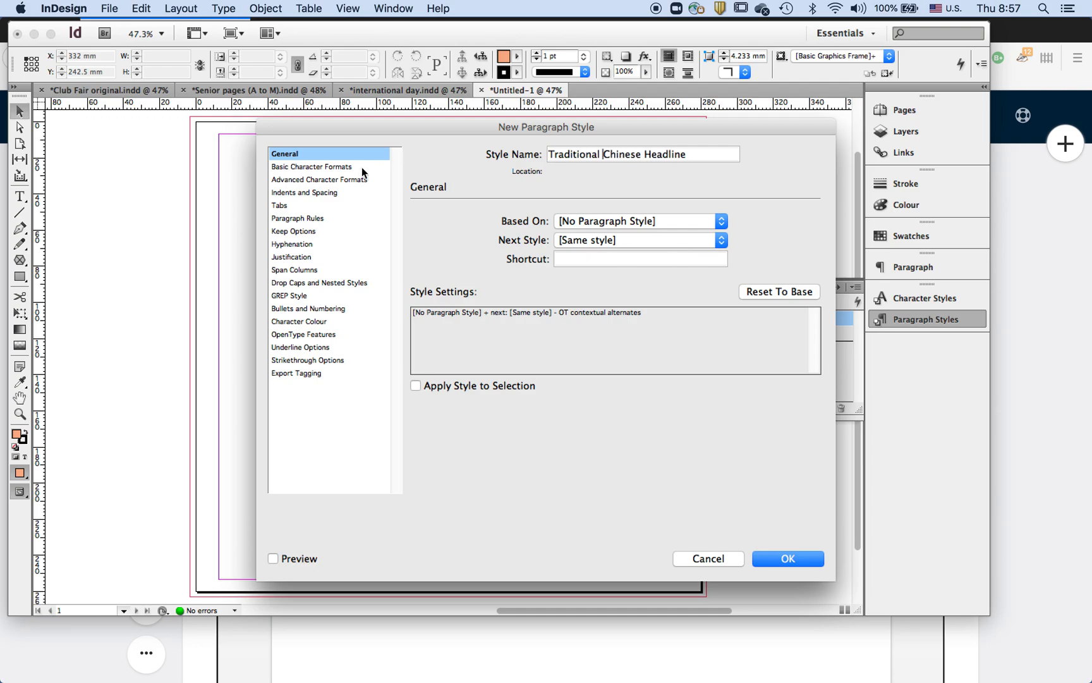
Open the new style's basic character formats, recheck the Traditional Chinese headline font in Firefox and return to InDesign
{"action": "left_click", "coordinate": [325, 167]}
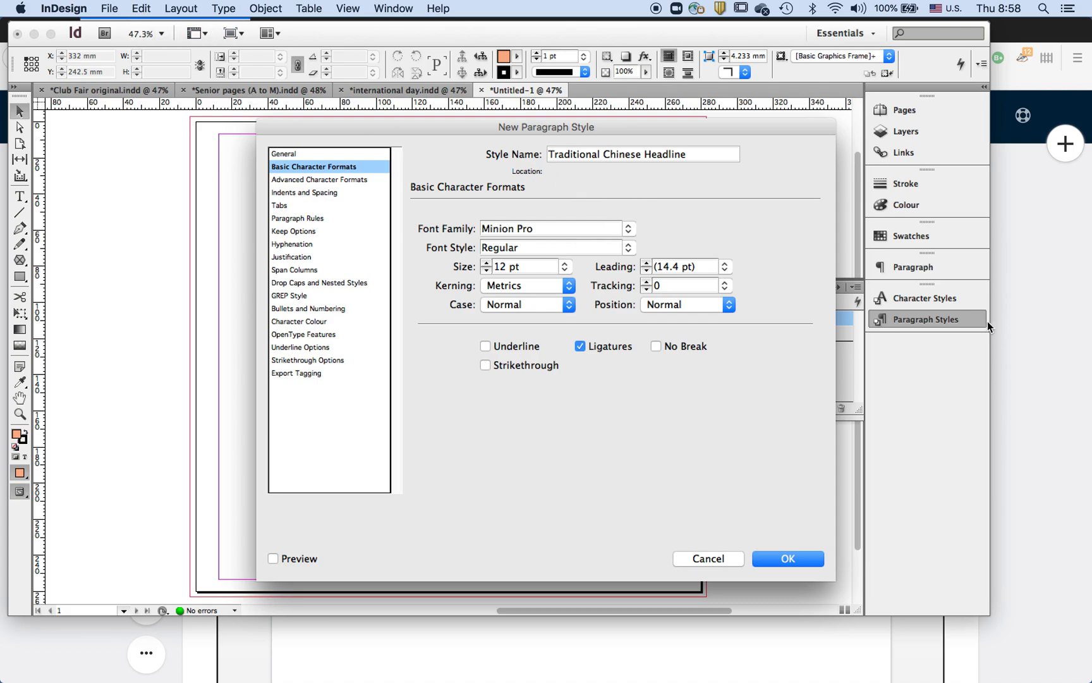
{"action": "left_click", "coordinate": [1061, 440]}
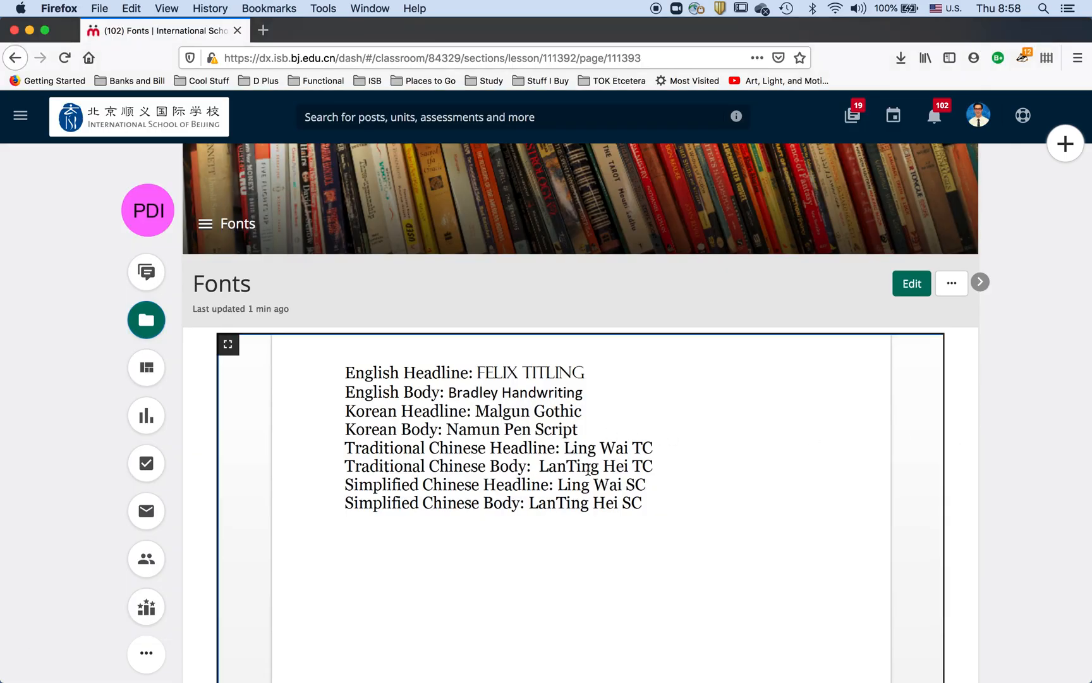
{"action": "key", "text": "ctrl+Up"}
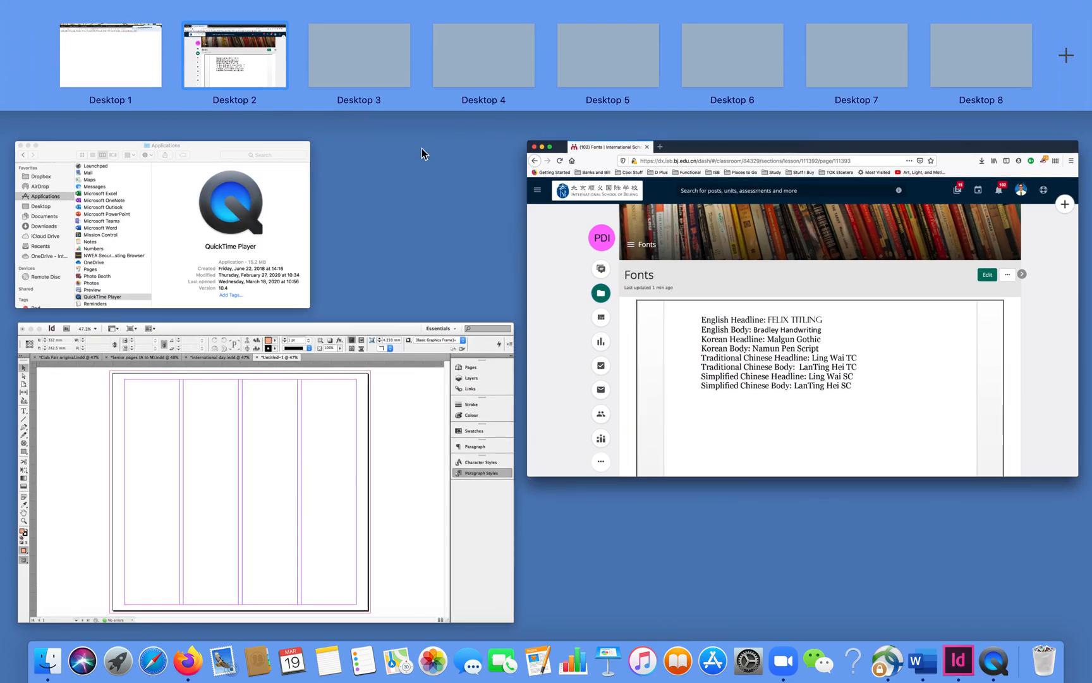
{"action": "left_click", "coordinate": [293, 405]}
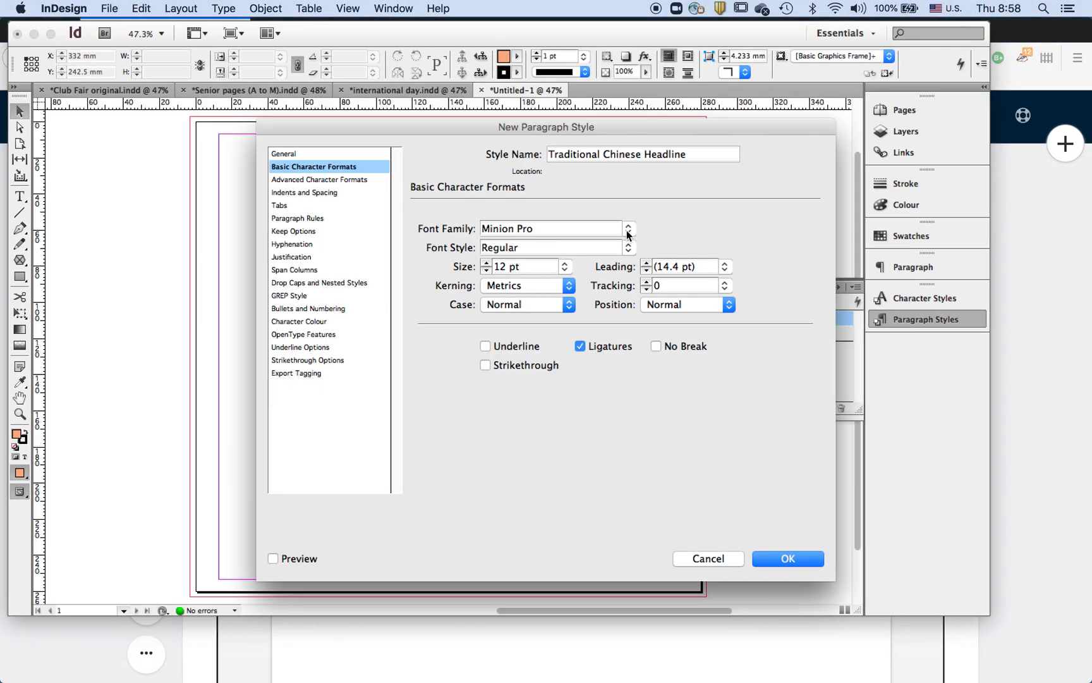
Set the font family of the Traditional Chinese Headline style to LingWai TC
{"action": "left_click", "coordinate": [626, 229]}
{"action": "scroll", "coordinate": [606, 350], "scroll_direction": "down", "scroll_amount": 20}
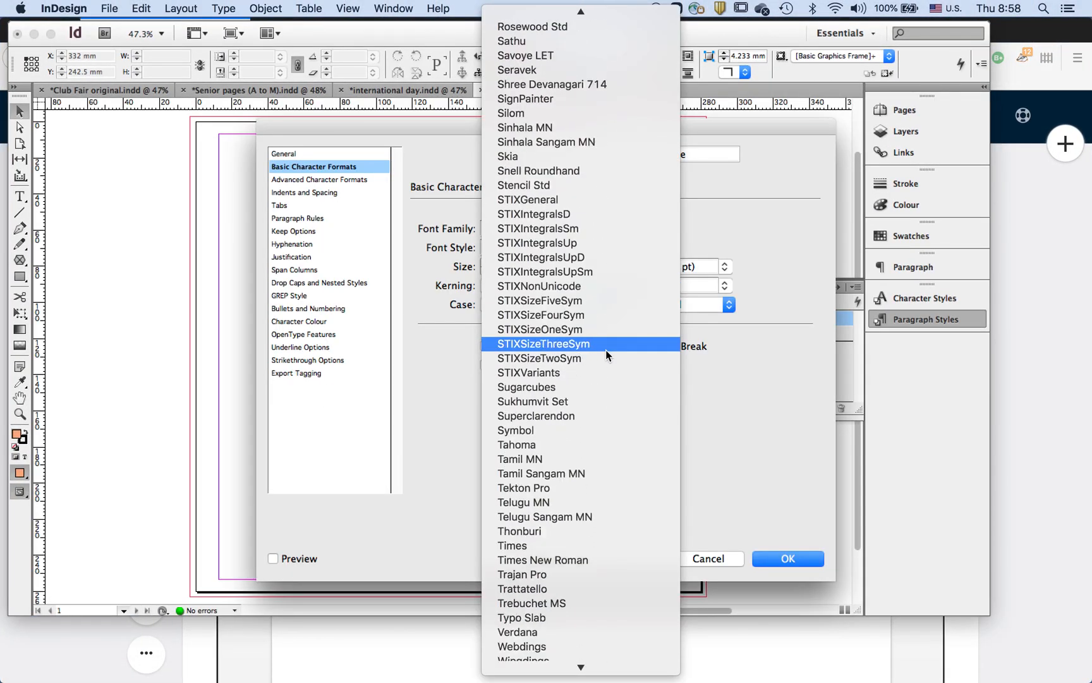
{"action": "scroll", "coordinate": [606, 350], "scroll_direction": "down", "scroll_amount": 2}
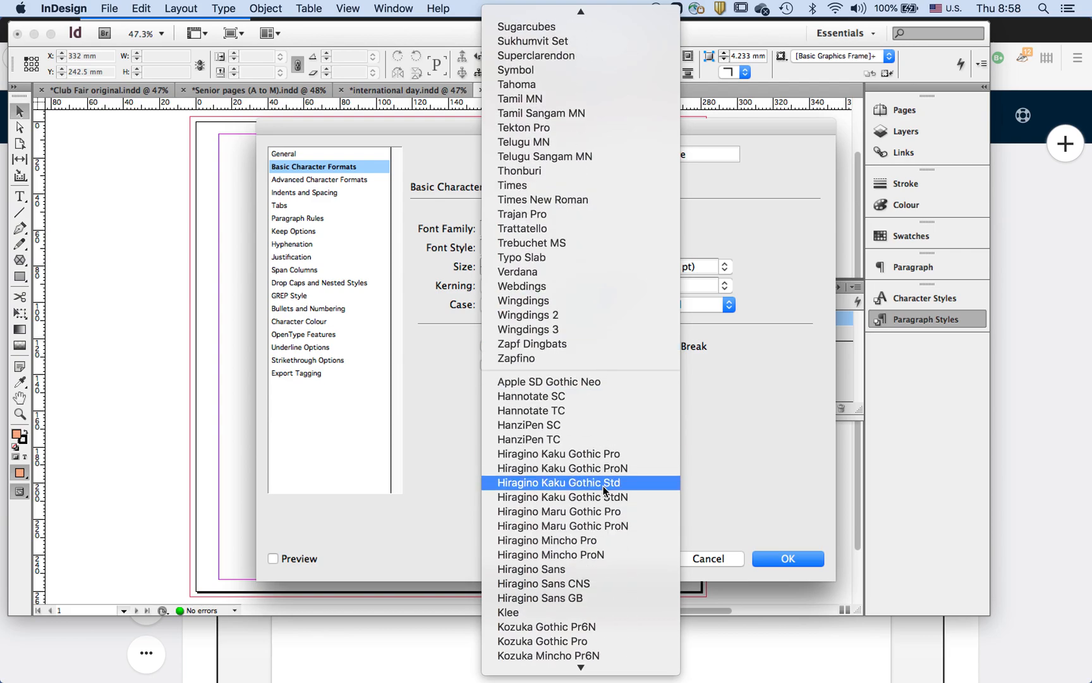
{"action": "scroll", "coordinate": [556, 265], "scroll_direction": "down", "scroll_amount": 6}
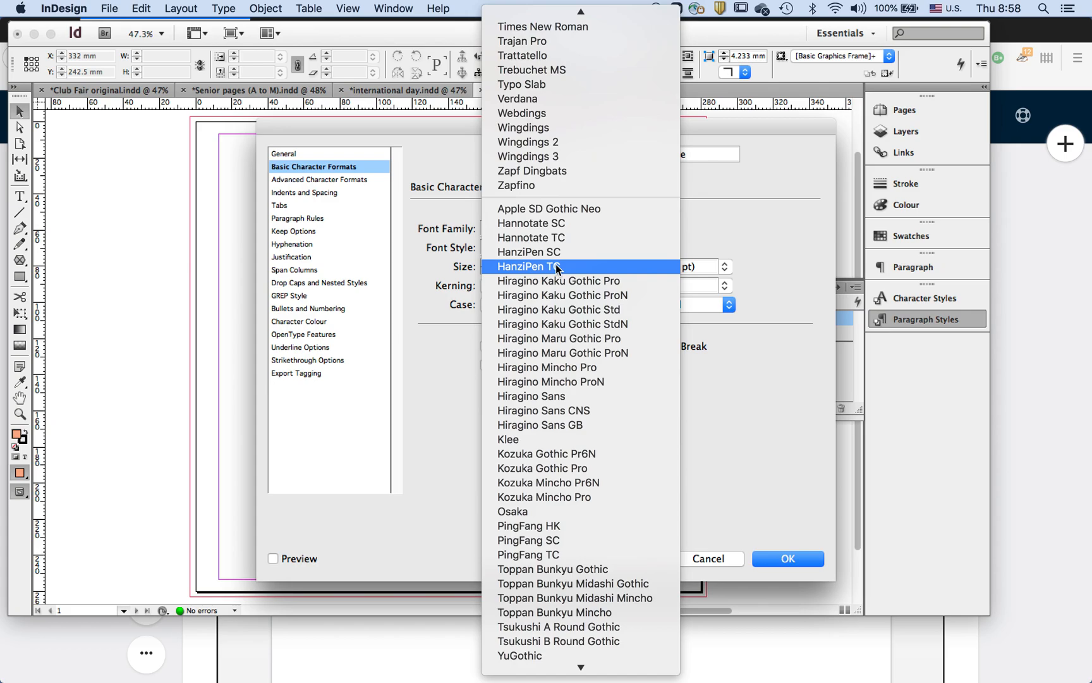
{"action": "scroll", "coordinate": [556, 266], "scroll_direction": "down", "scroll_amount": 3}
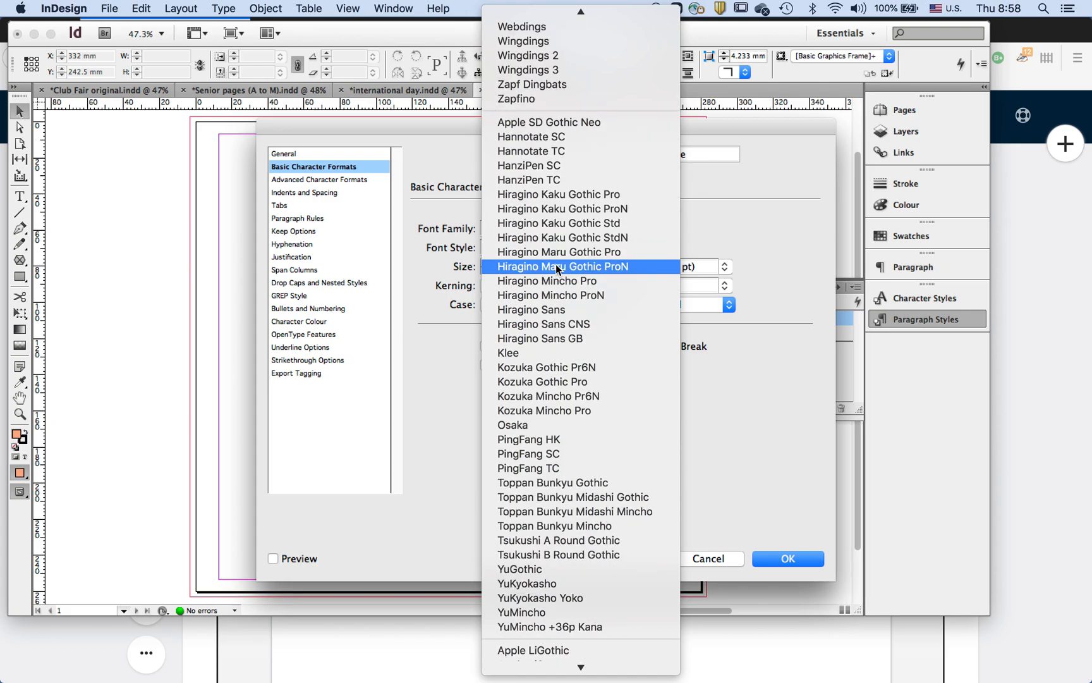
{"action": "scroll", "coordinate": [554, 392], "scroll_direction": "down", "scroll_amount": 8}
{"action": "scroll", "coordinate": [554, 392], "scroll_direction": "down", "scroll_amount": 3}
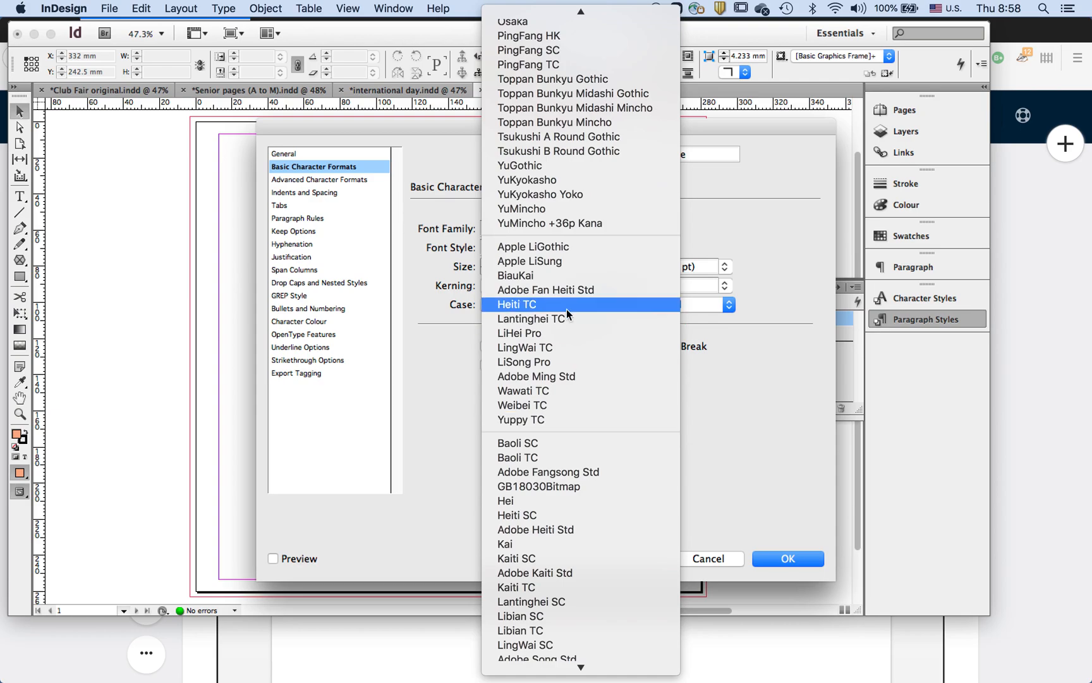
{"action": "left_click", "coordinate": [567, 348]}
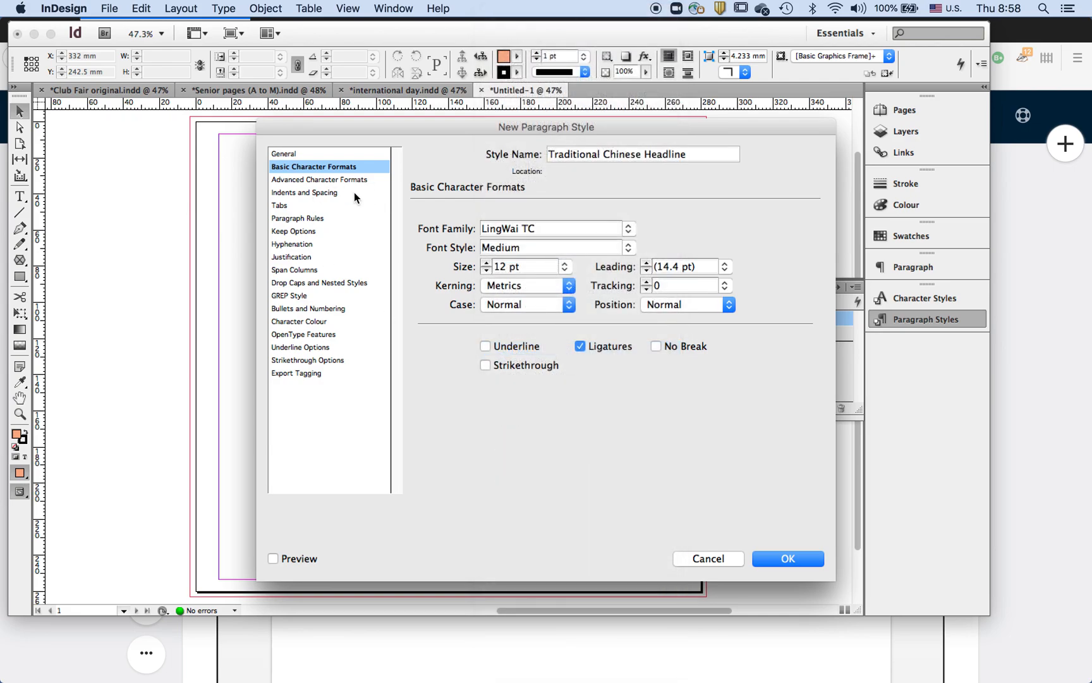
Turn off hyphenation for the Traditional Chinese Headline style and save the style
{"action": "left_click", "coordinate": [290, 243]}
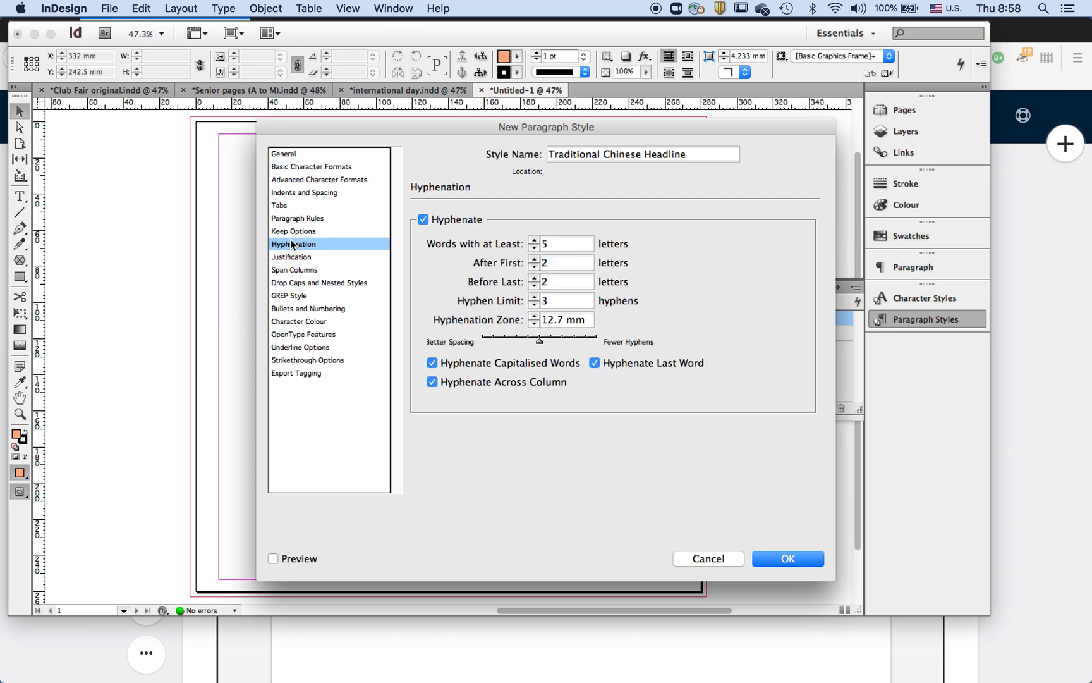
{"action": "left_click", "coordinate": [422, 219]}
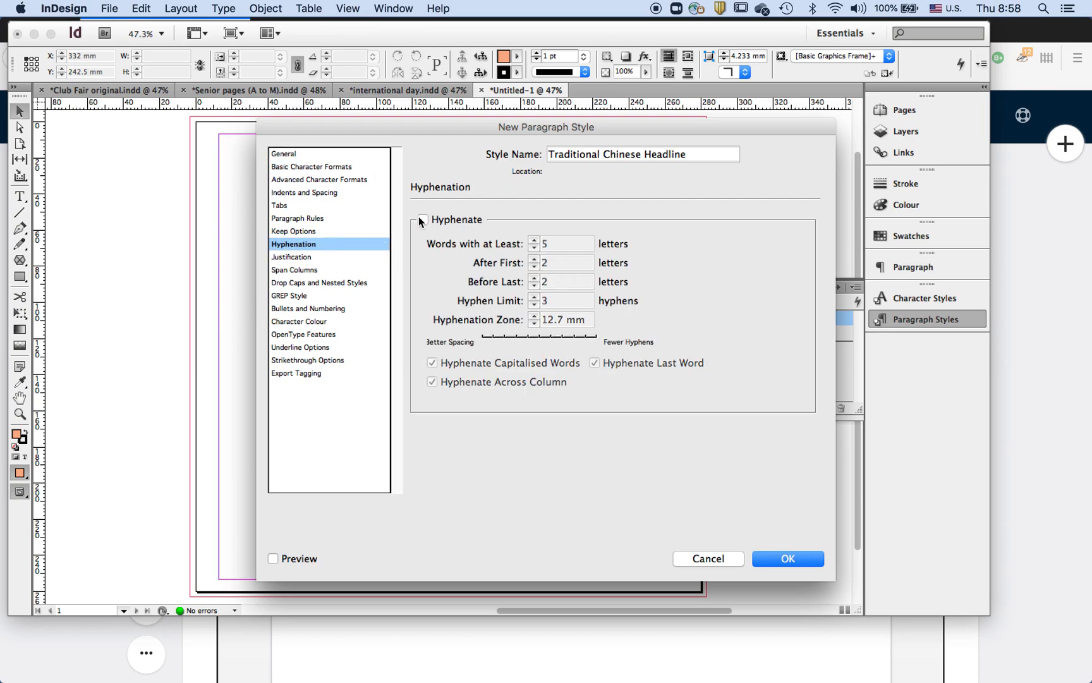
{"action": "left_click", "coordinate": [787, 559]}
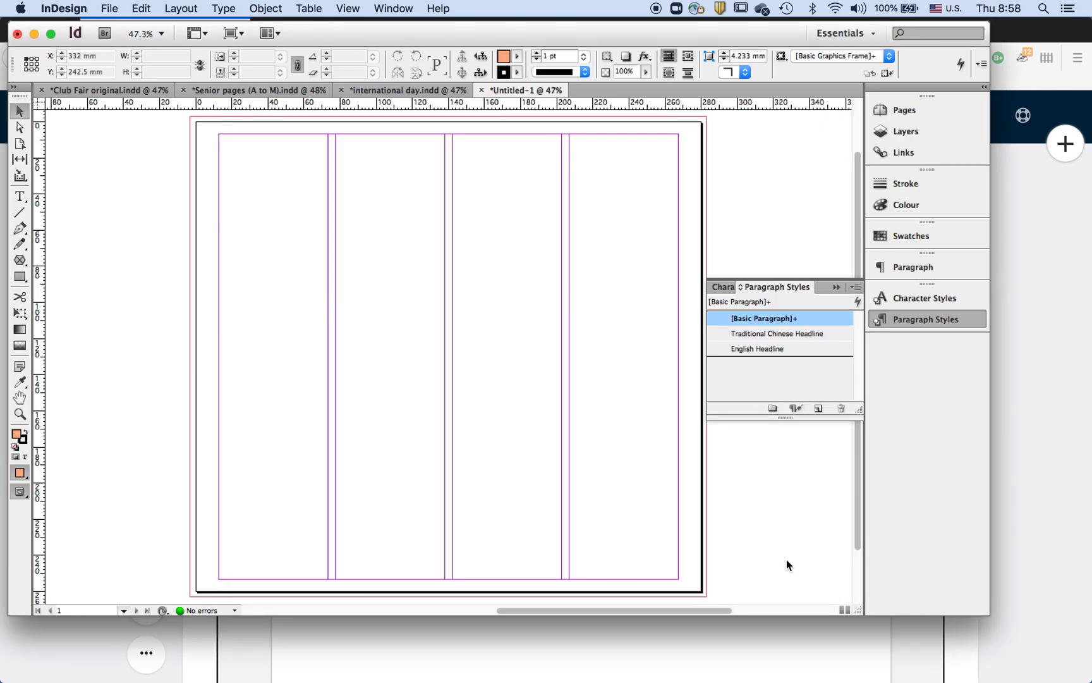